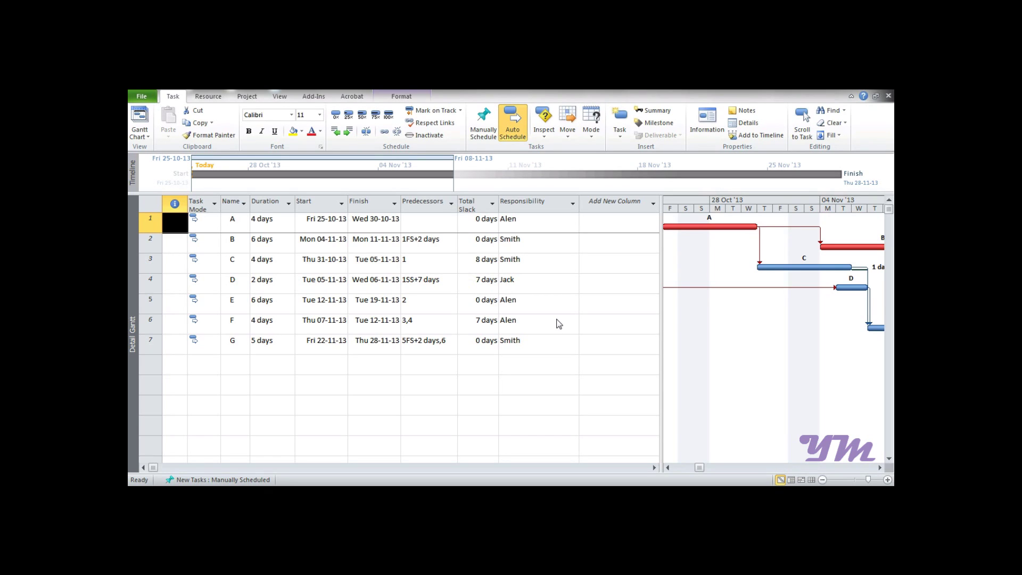
Step: Examine the Total Slack cells of tasks A to D alongside the matching empty cells of the unused column
{"action": "left_click_drag", "start_coordinate": [473, 225], "coordinate": [471, 242]}
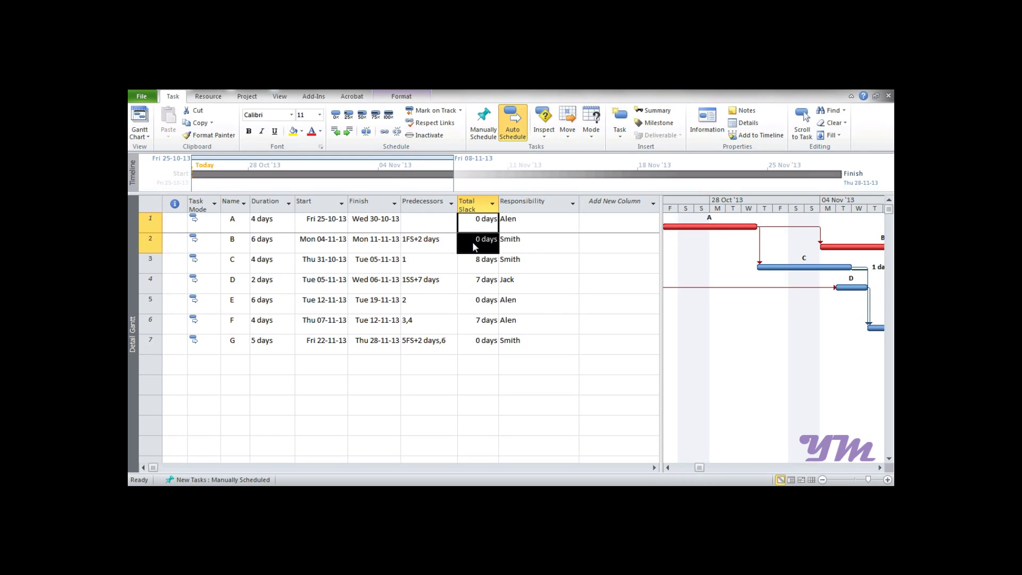
{"action": "left_click", "coordinate": [595, 231]}
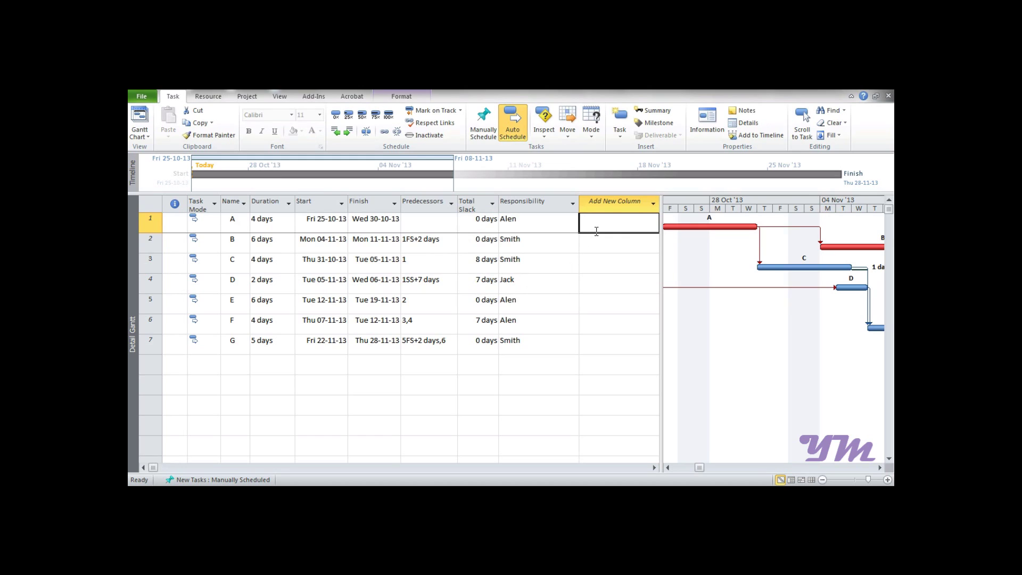
{"action": "left_click_drag", "start_coordinate": [490, 226], "coordinate": [493, 241]}
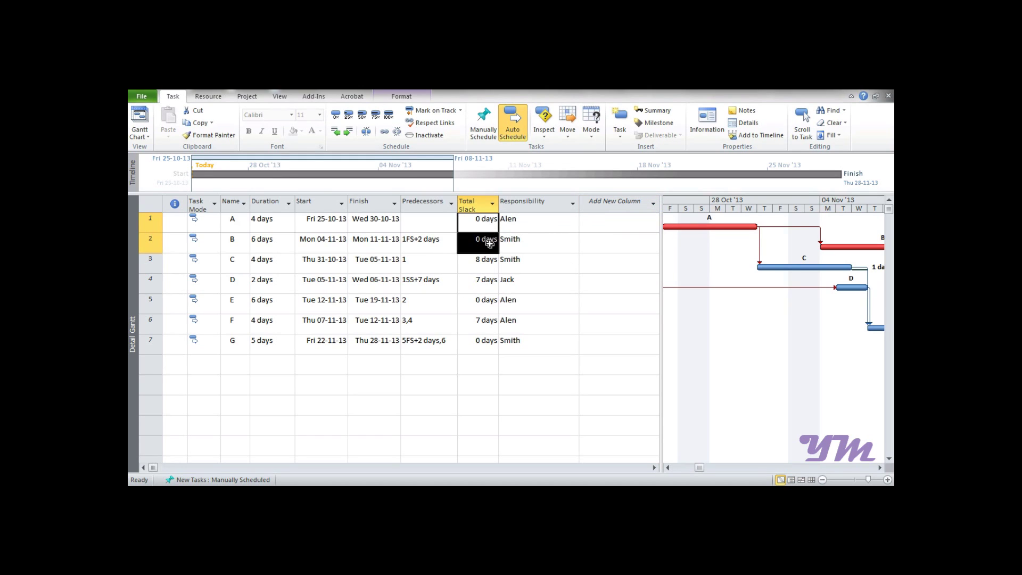
{"action": "left_click_drag", "start_coordinate": [601, 220], "coordinate": [600, 241]}
{"action": "left_click_drag", "start_coordinate": [487, 263], "coordinate": [488, 283]}
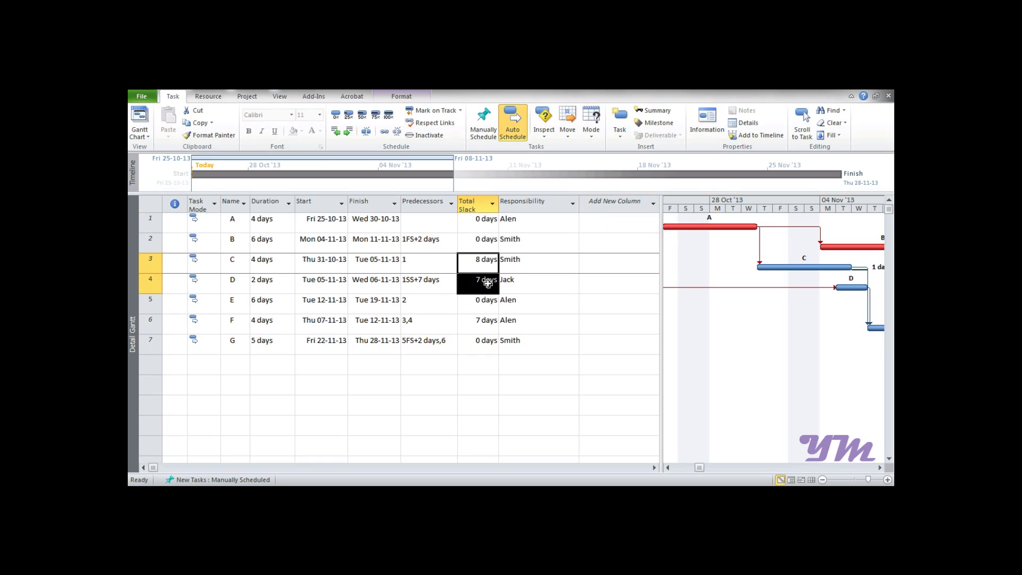
{"action": "left_click", "coordinate": [606, 265]}
{"action": "left_click_drag", "start_coordinate": [607, 265], "coordinate": [606, 282]}
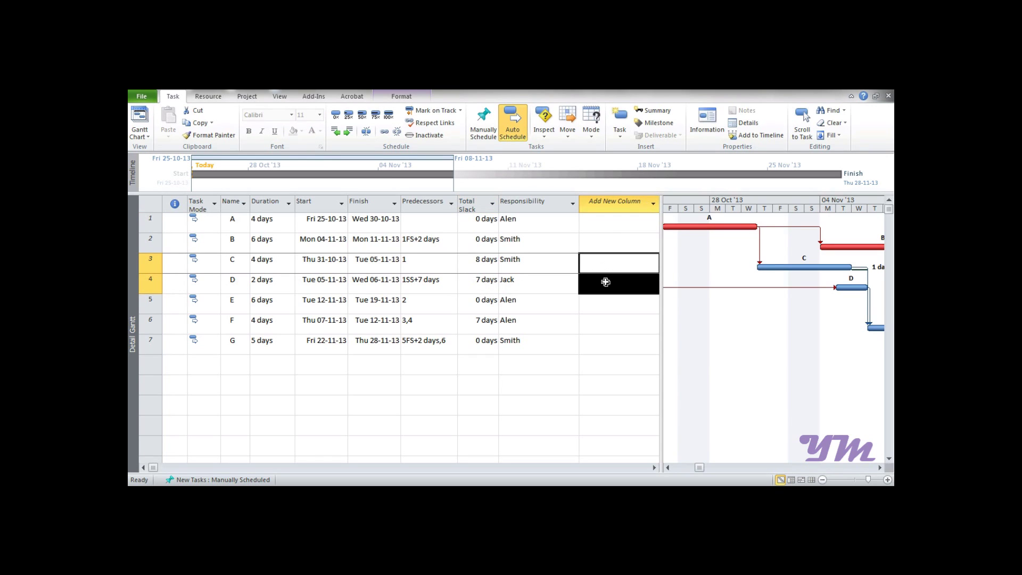
Step: Add the custom text field Text2 as a new column after Responsibility in the task table
{"action": "left_click", "coordinate": [616, 204]}
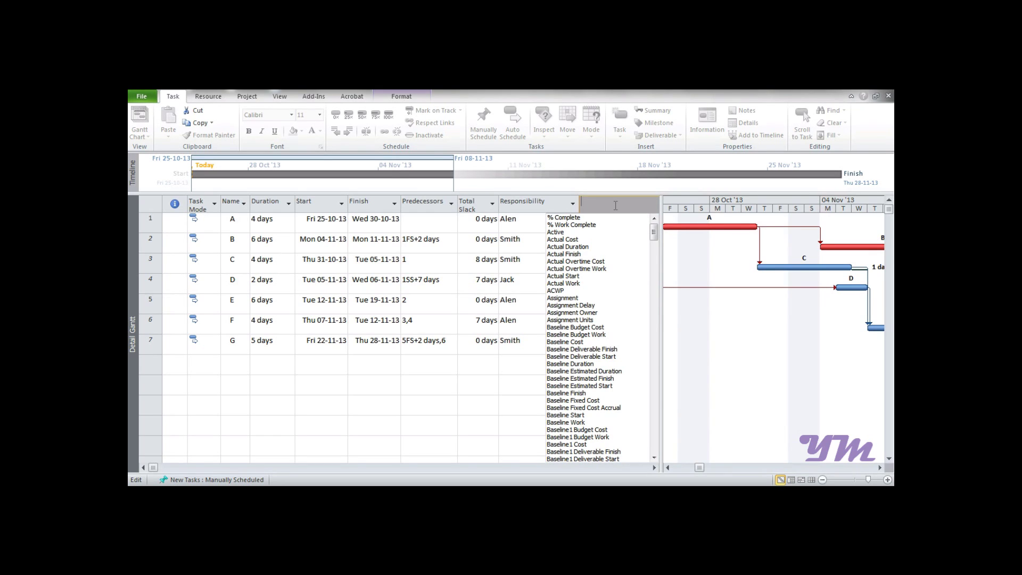
{"action": "type", "text": "task Calendar"}
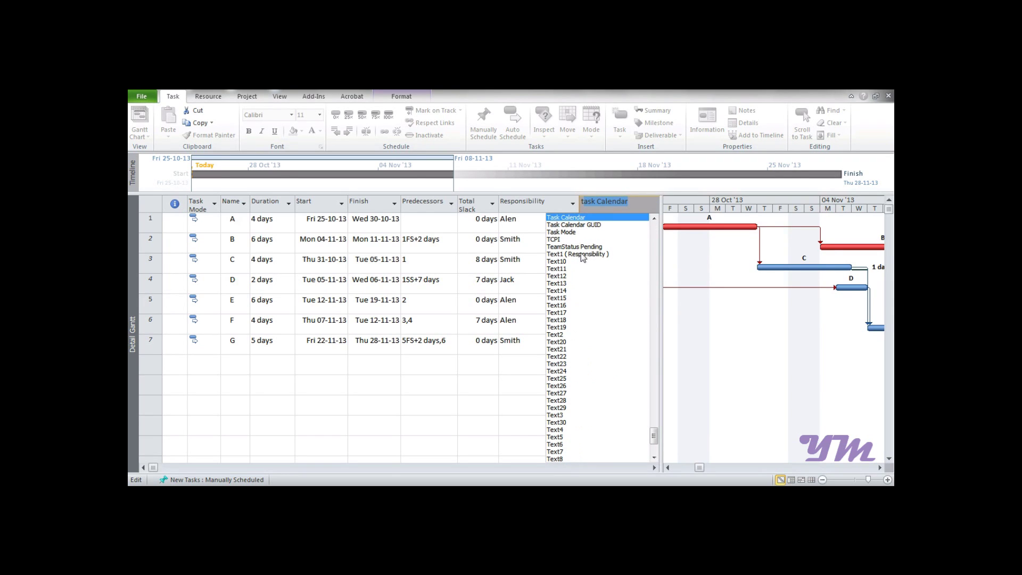
{"action": "left_click", "coordinate": [558, 336]}
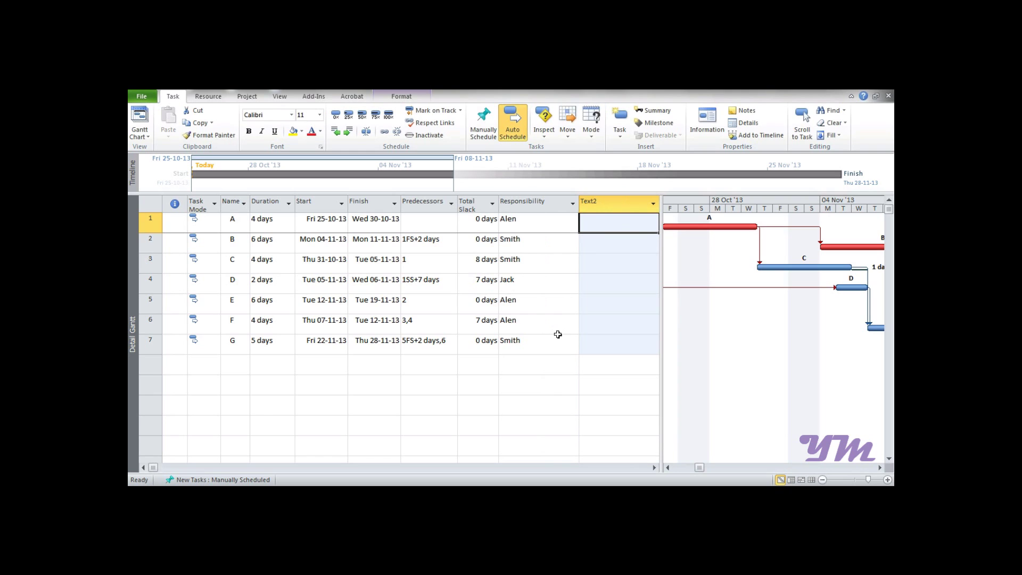
Step: Rename the Text2 custom field as "Type of activity?"
{"action": "right_click", "coordinate": [607, 203]}
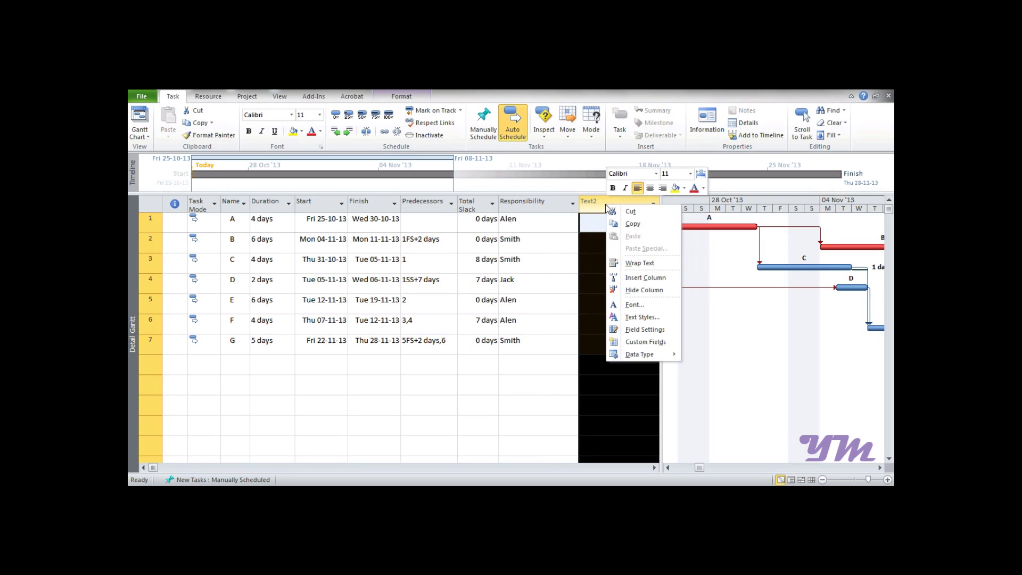
{"action": "left_click", "coordinate": [622, 345]}
{"action": "left_click", "coordinate": [420, 181]}
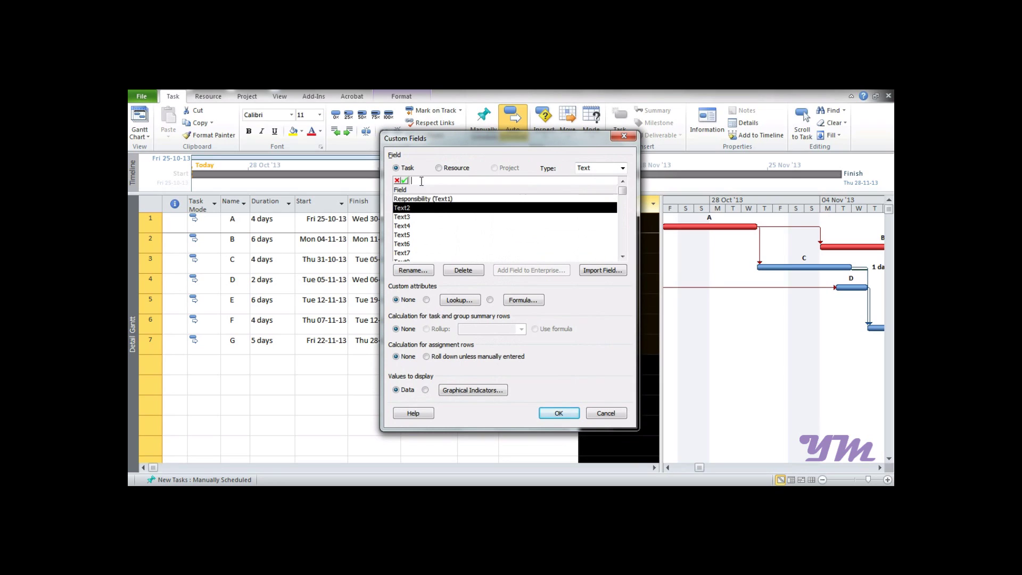
{"action": "type", "text": "Type "}
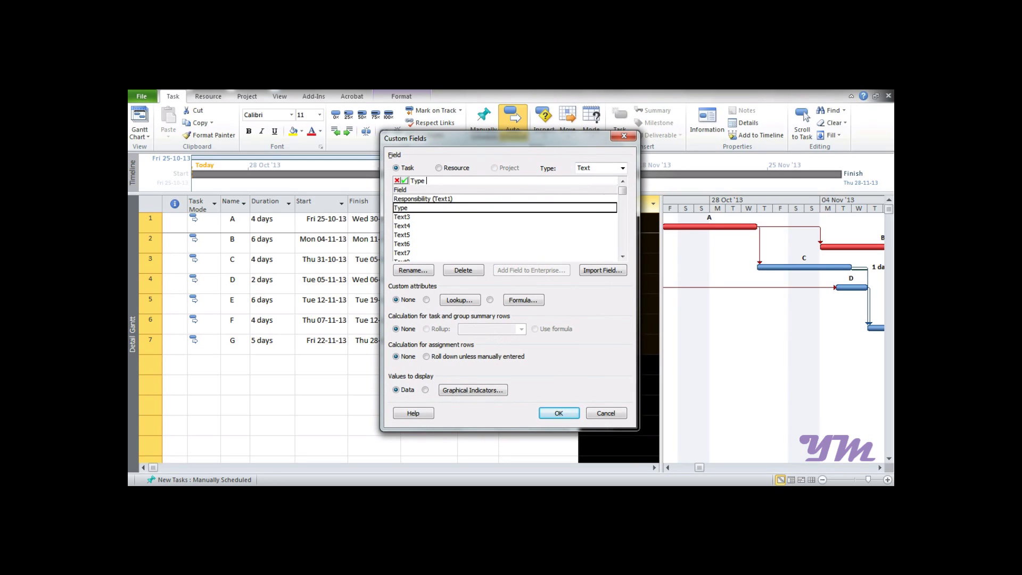
{"action": "type", "text": "of activity?"}
Step: Make the "Type of activity?" field formula-driven and insert the general IIf( expression, truepart, falsepart ) function into its formula
{"action": "left_click", "coordinate": [490, 300]}
{"action": "left_click", "coordinate": [494, 316]}
{"action": "left_click", "coordinate": [522, 301]}
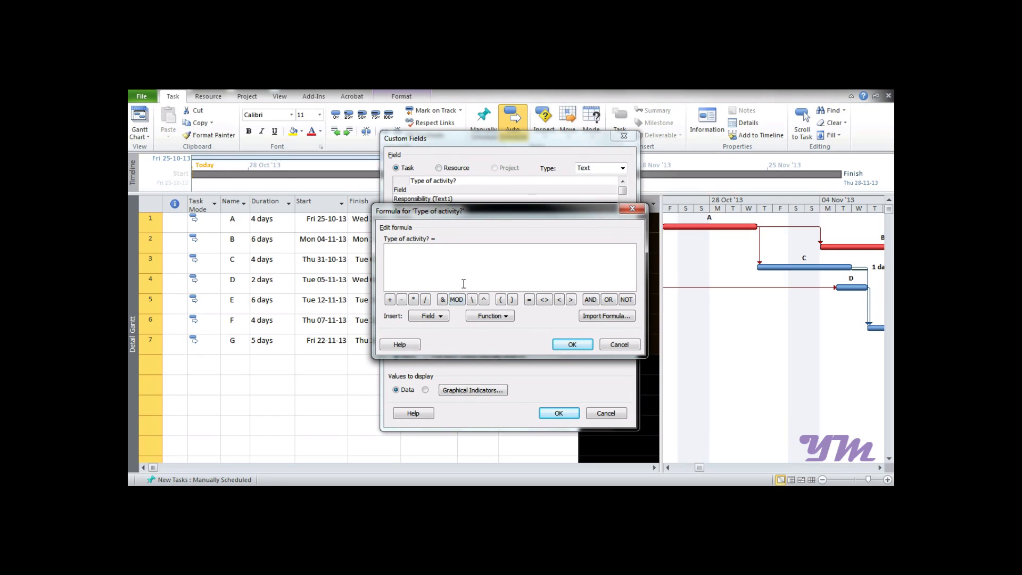
{"action": "left_click", "coordinate": [503, 320]}
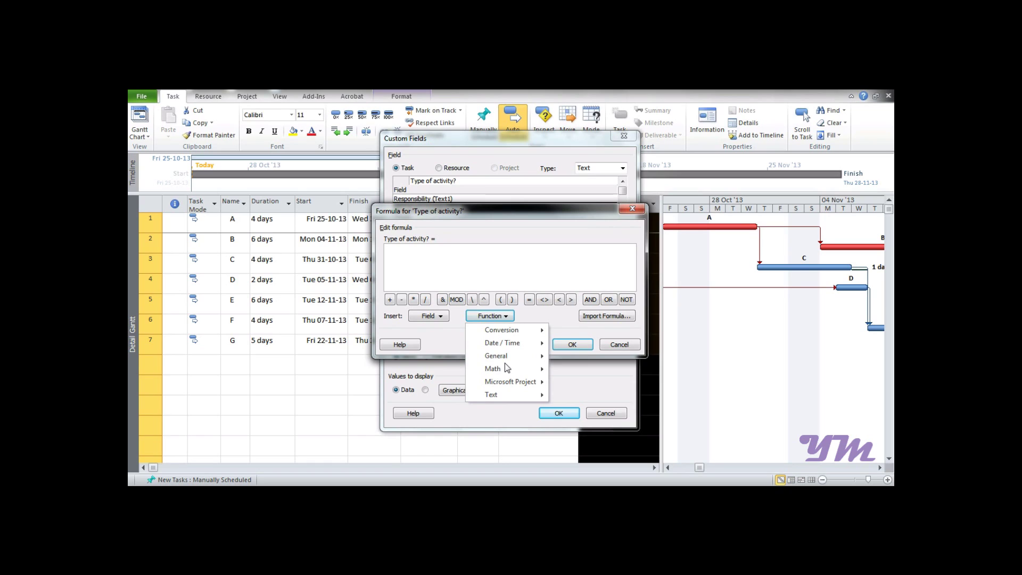
{"action": "mouse_move", "coordinate": [509, 359]}
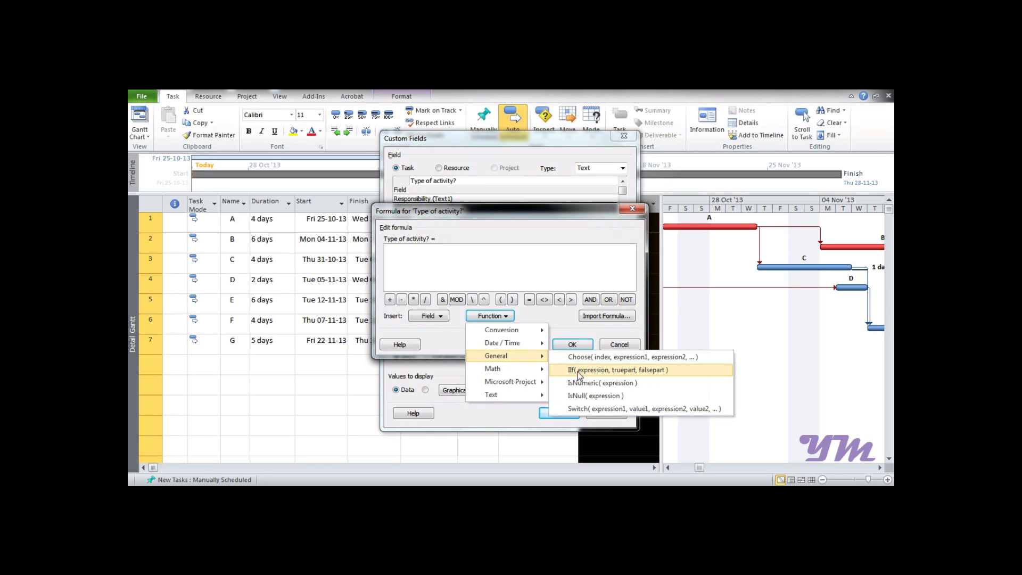
{"action": "left_click", "coordinate": [579, 376]}
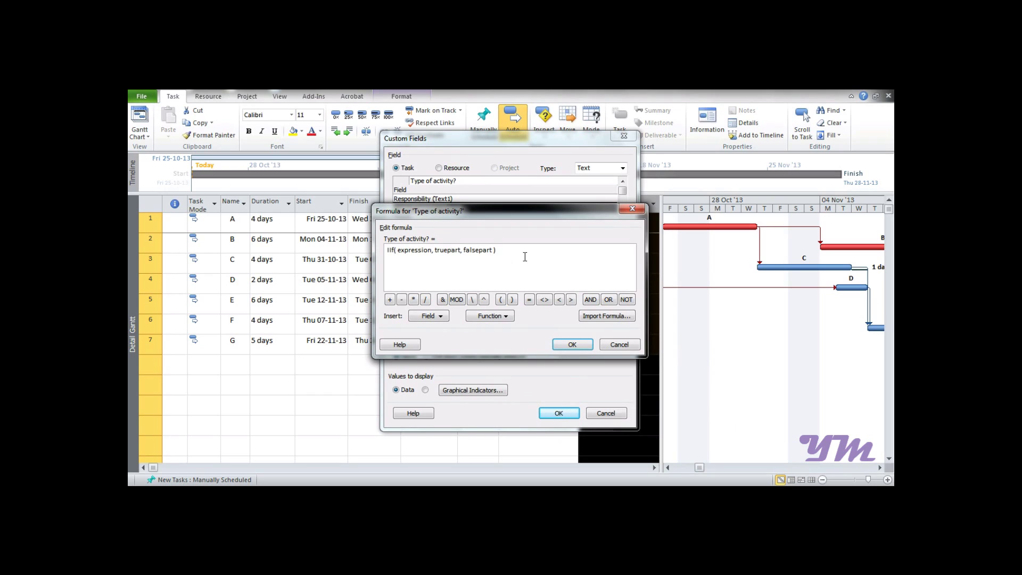
Step: Replace the IIf expression placeholder with the condition [Total Slack] = "0"
{"action": "left_click", "coordinate": [395, 257]}
{"action": "left_click_drag", "start_coordinate": [395, 256], "coordinate": [387, 257]}
{"action": "left_click", "coordinate": [431, 250]}
{"action": "left_click_drag", "start_coordinate": [432, 253], "coordinate": [397, 254]}
{"action": "left_click", "coordinate": [428, 316]}
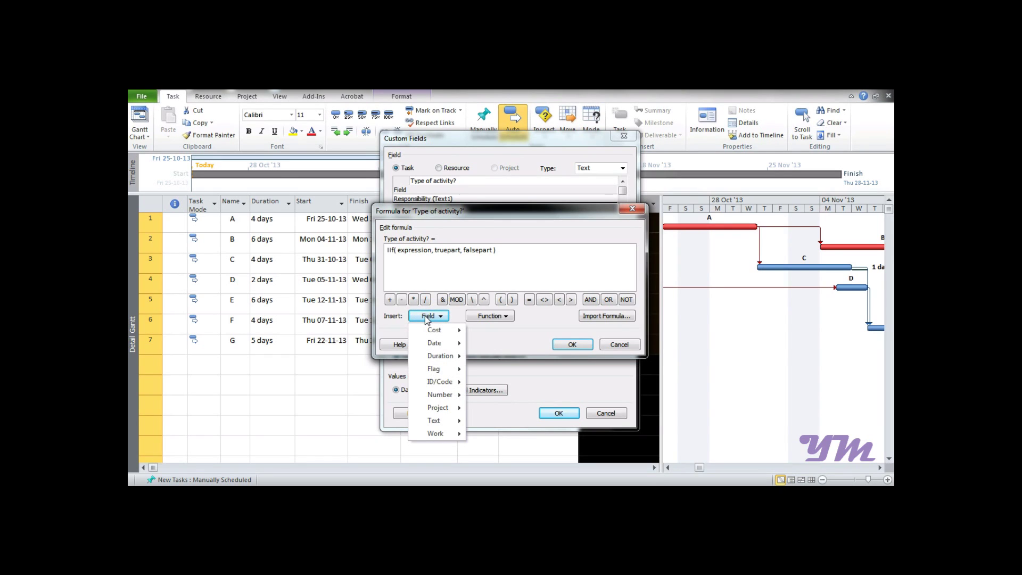
{"action": "mouse_move", "coordinate": [433, 355]}
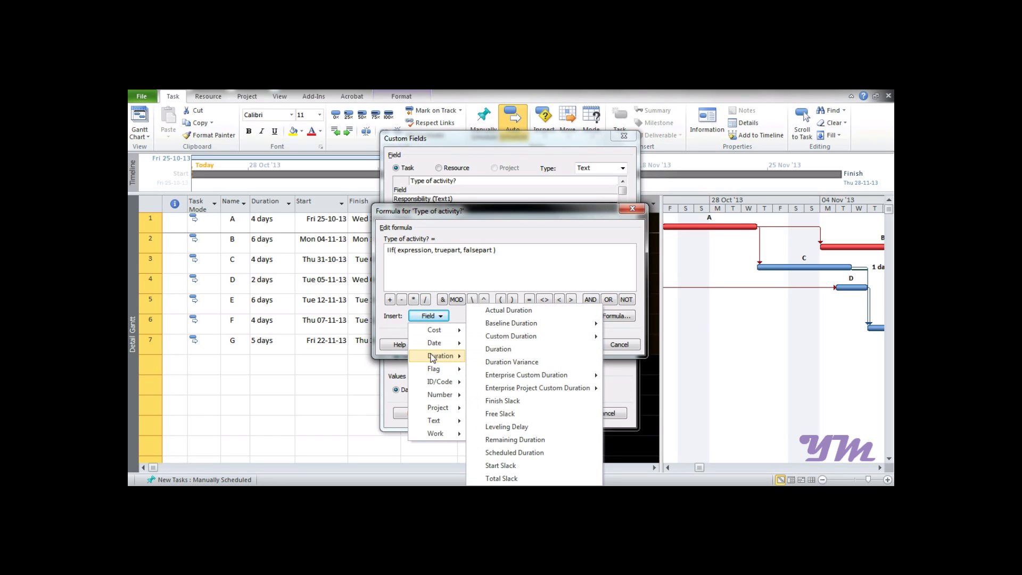
{"action": "left_click", "coordinate": [506, 478]}
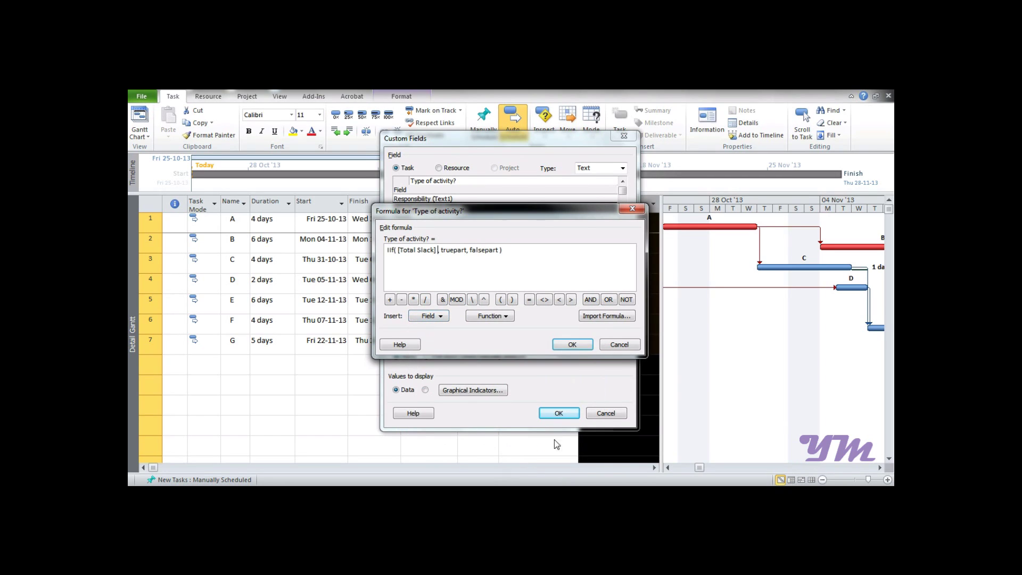
{"action": "left_click", "coordinate": [530, 301]}
{"action": "type", "text": "0"}
{"action": "type", "text": "\"0\""}
Step: Set the IIf true part to "Critical activity" and the false part to "Non-critical activity", and apply the formula to the field
{"action": "double_click", "coordinate": [456, 250]}
{"action": "type", "text": "\"Critical activity\""}
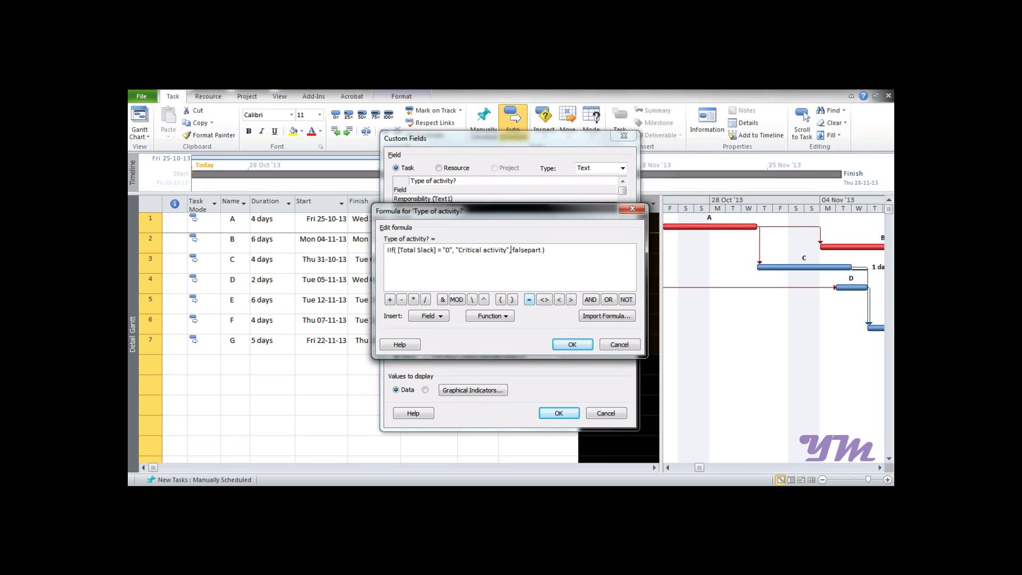
{"action": "double_click", "coordinate": [514, 249]}
{"action": "type", "text": "\"Non-critical activity\""}
{"action": "left_click", "coordinate": [573, 345]}
{"action": "left_click", "coordinate": [488, 324]}
{"action": "left_click", "coordinate": [559, 413]}
Step: Compare the Total Slack of tasks A to D with their Type of activity? values
{"action": "left_click_drag", "start_coordinate": [482, 229], "coordinate": [484, 240]}
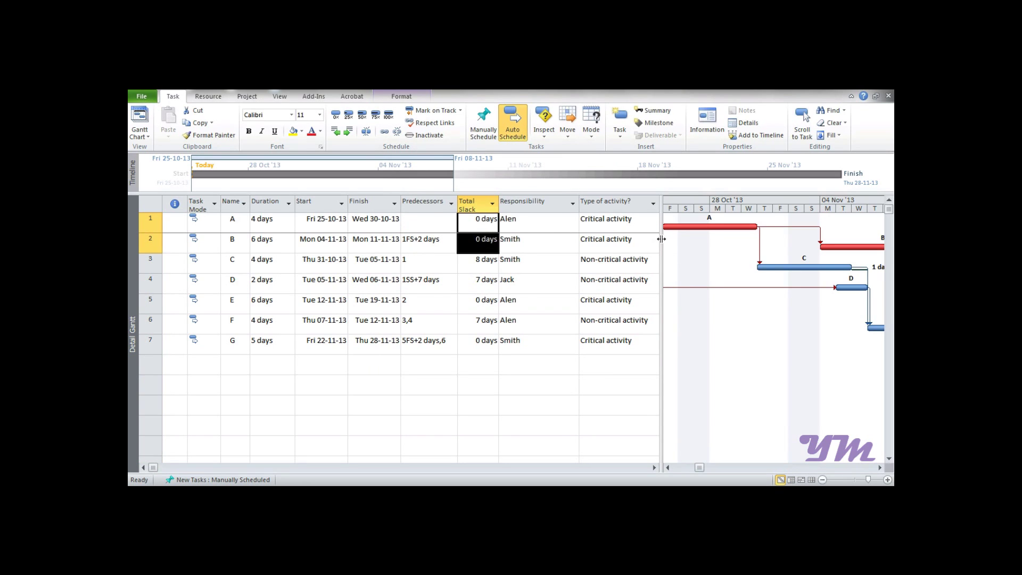
{"action": "left_click_drag", "start_coordinate": [633, 222], "coordinate": [630, 243]}
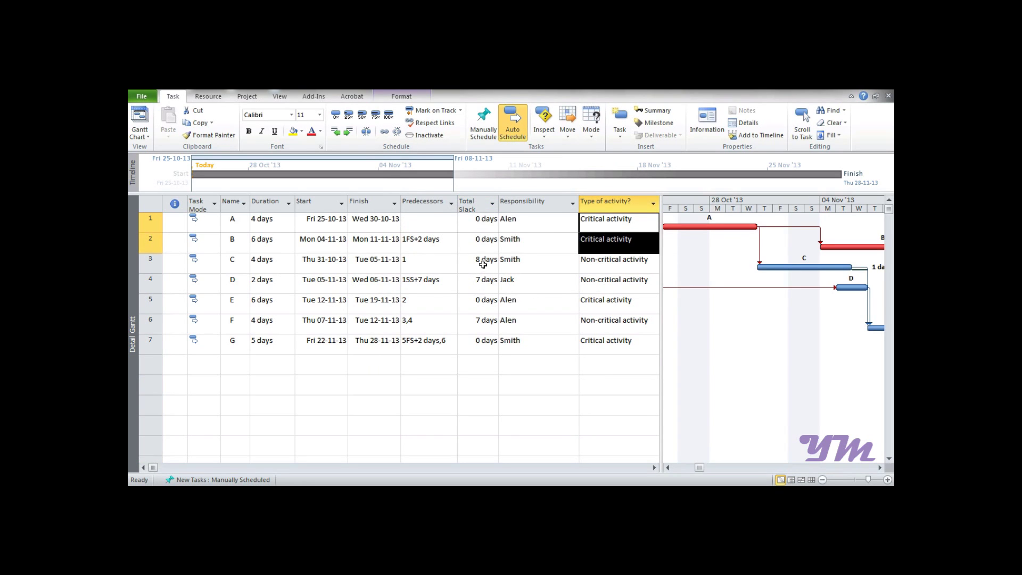
{"action": "left_click_drag", "start_coordinate": [483, 264], "coordinate": [485, 281]}
{"action": "left_click_drag", "start_coordinate": [605, 267], "coordinate": [605, 288]}
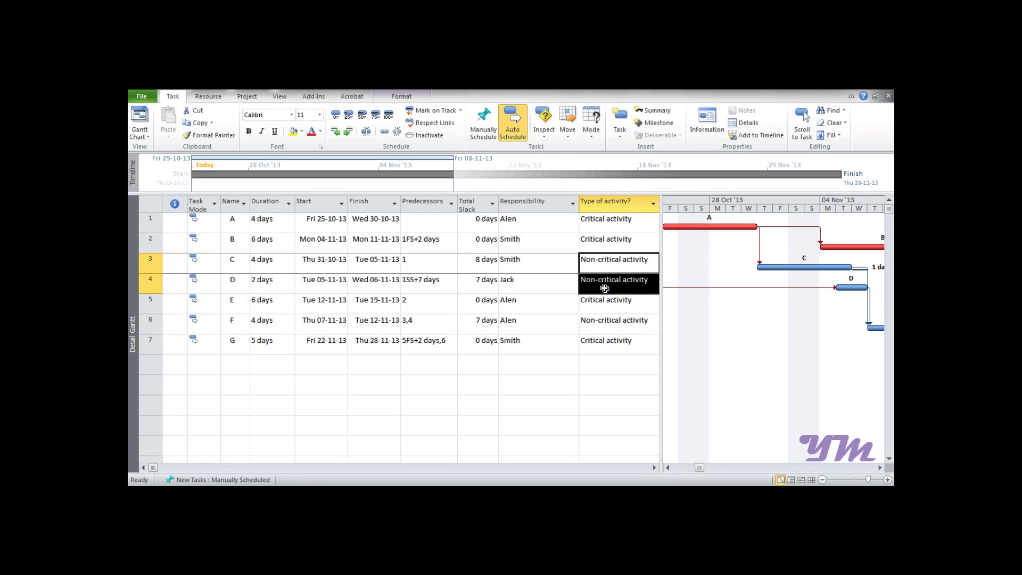
{"action": "left_click", "coordinate": [485, 240]}
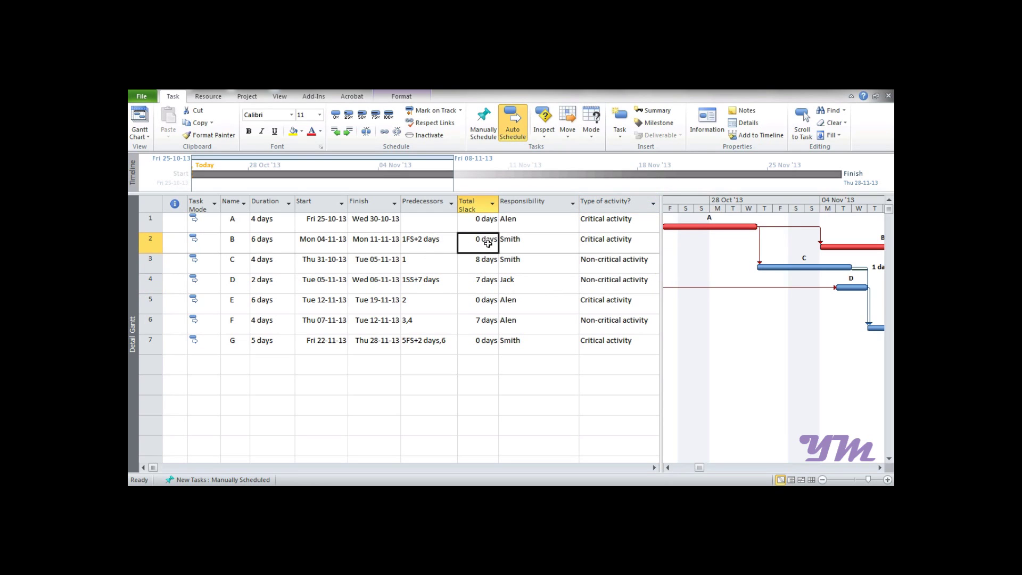
Step: Review the formula of the Type of activity? custom field and close it without edits
{"action": "right_click", "coordinate": [612, 202]}
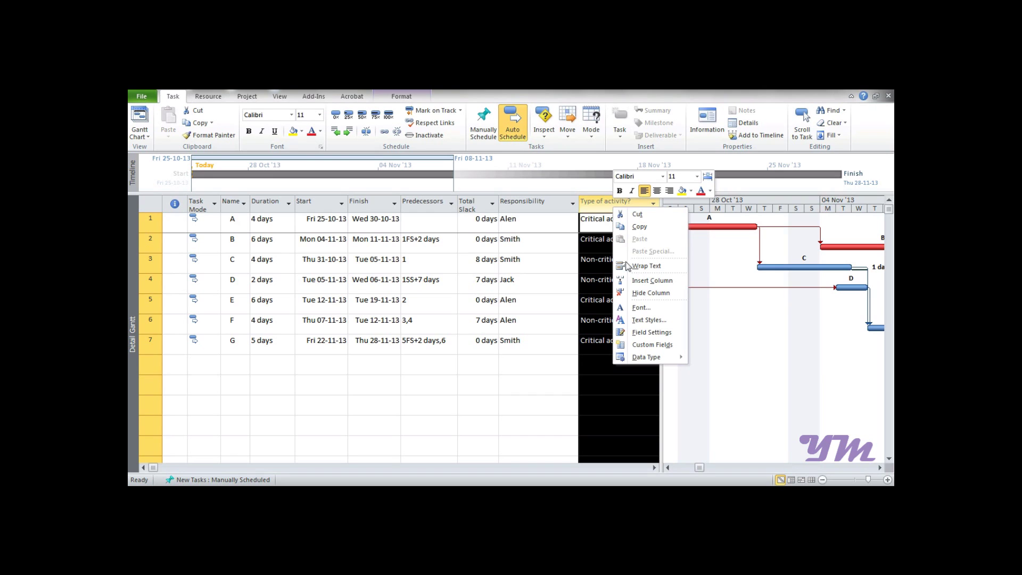
{"action": "left_click", "coordinate": [631, 346]}
{"action": "left_click", "coordinate": [521, 301]}
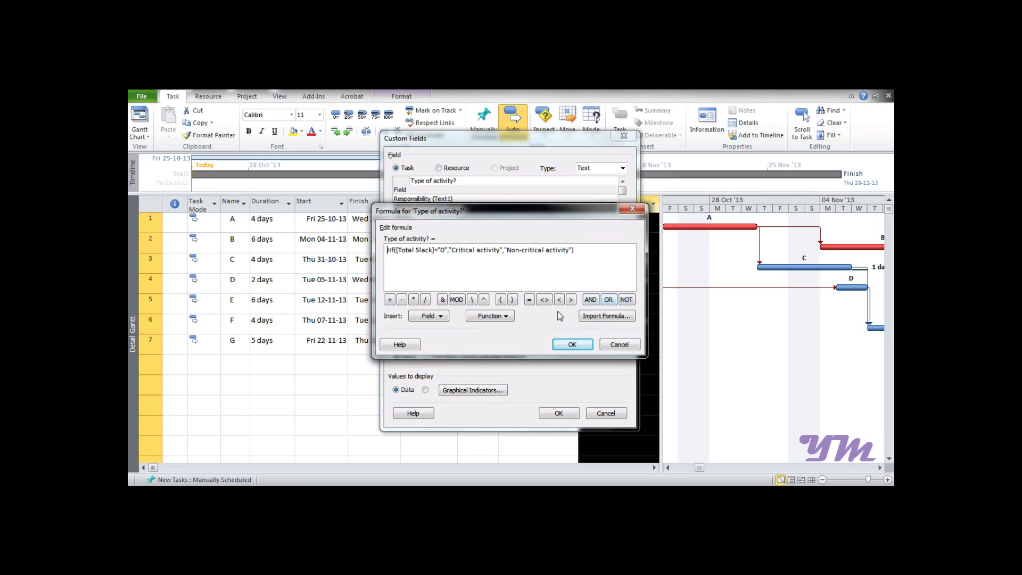
{"action": "left_click", "coordinate": [572, 345]}
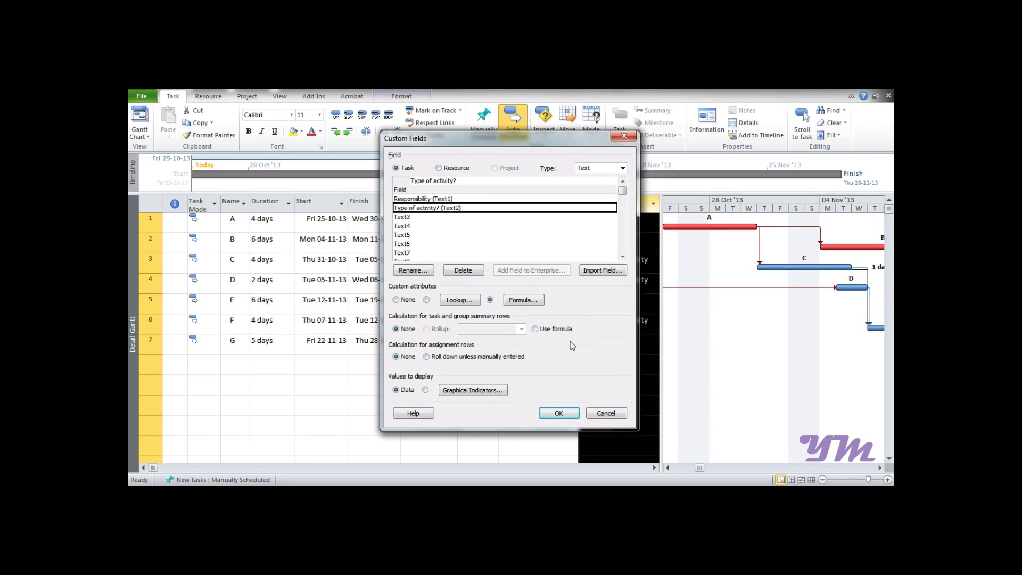
{"action": "left_click", "coordinate": [564, 412]}
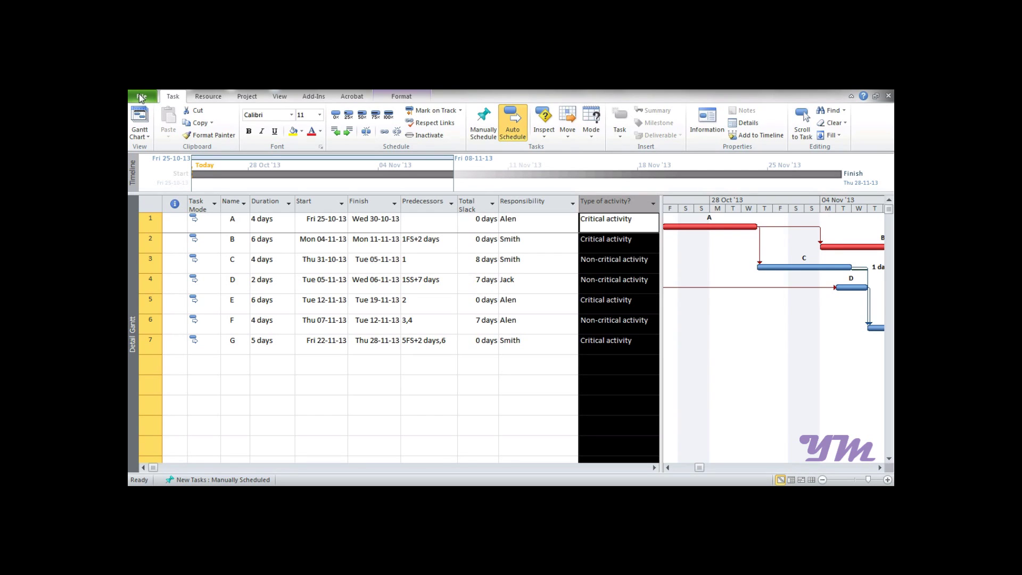
Step: Switch to Notepad to read the SWITCH function replacement notes, and return to the project schedule
{"action": "left_click", "coordinate": [510, 373]}
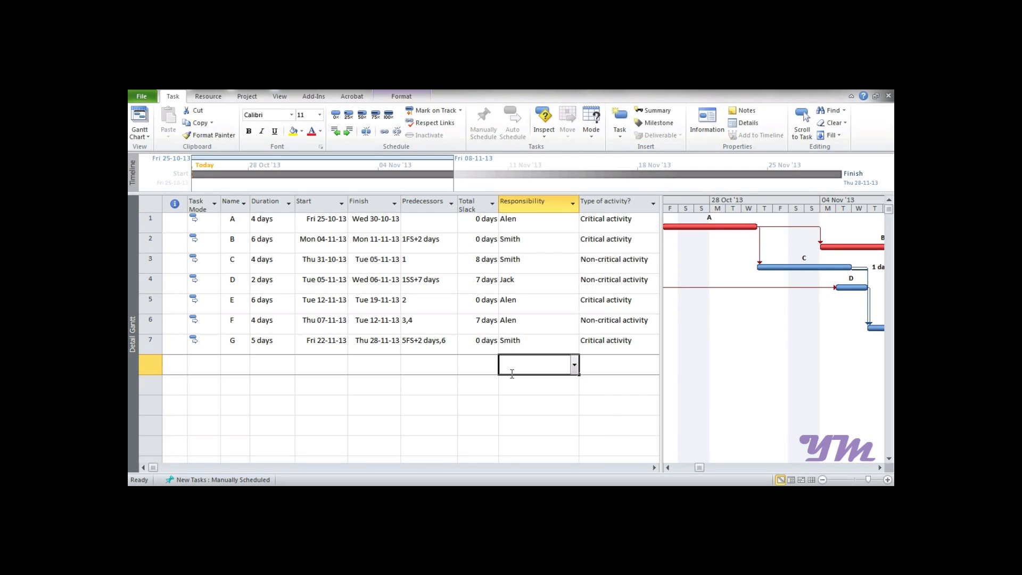
{"action": "key", "text": "alt+Tab"}
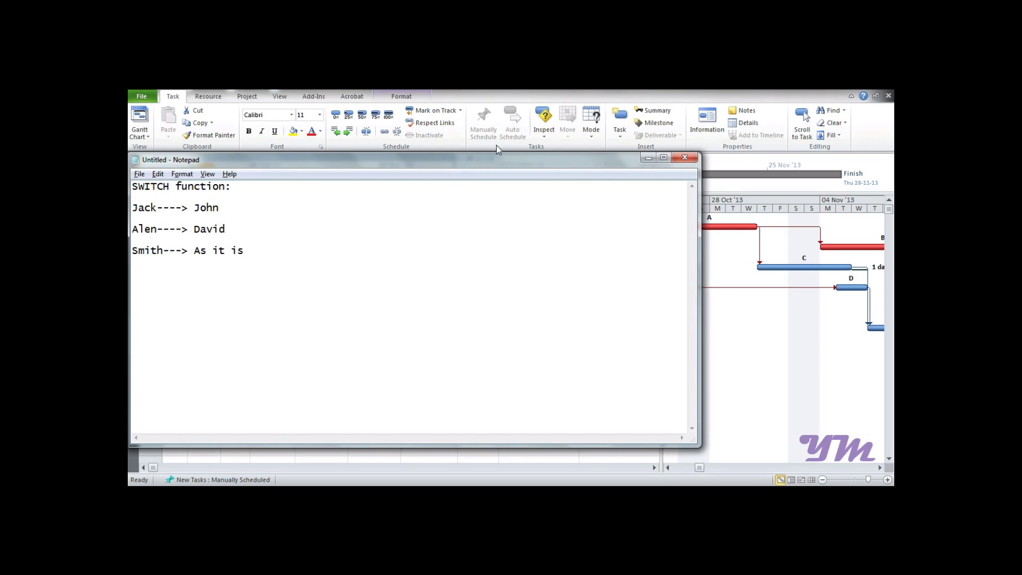
{"action": "left_click", "coordinate": [533, 91]}
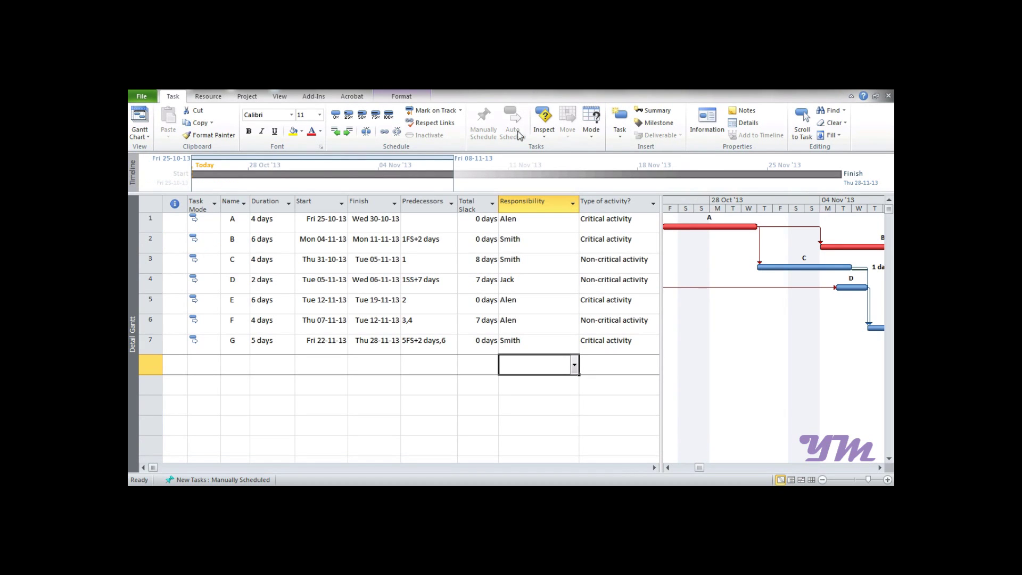
Step: Hide the Type of activity? column from the task table
{"action": "left_click_drag", "start_coordinate": [655, 266], "coordinate": [793, 267]}
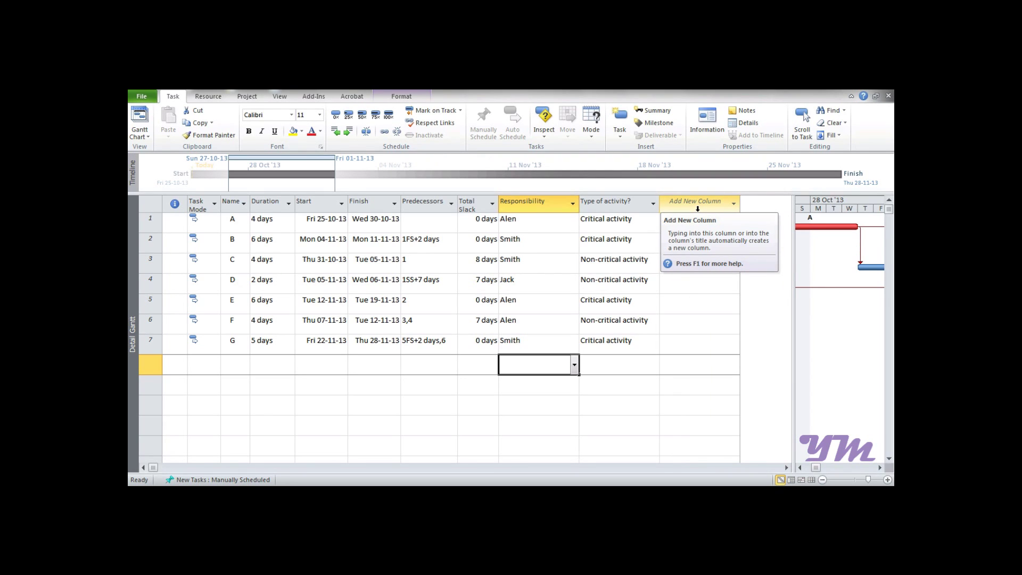
{"action": "right_click", "coordinate": [619, 205]}
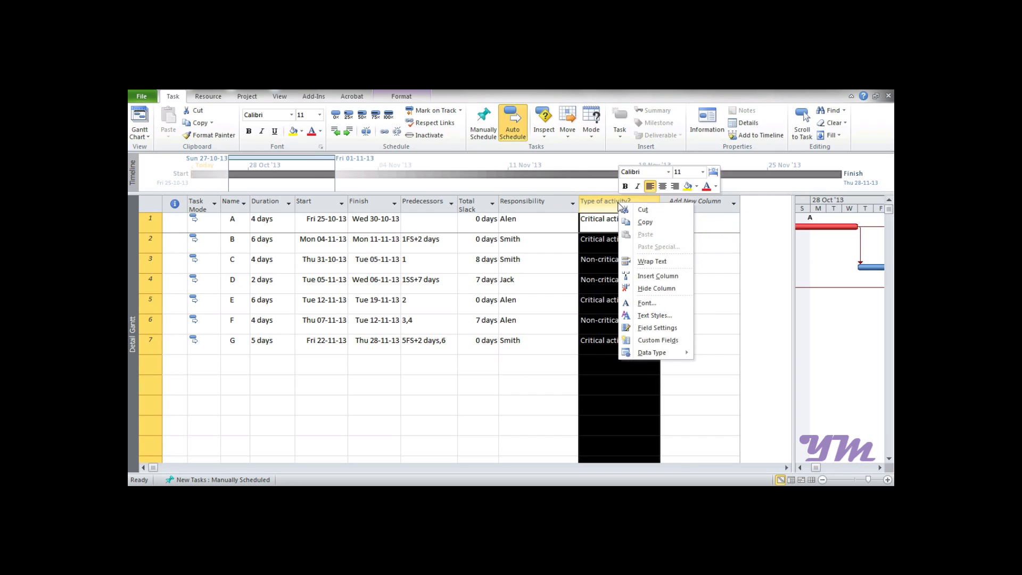
{"action": "left_click", "coordinate": [643, 288]}
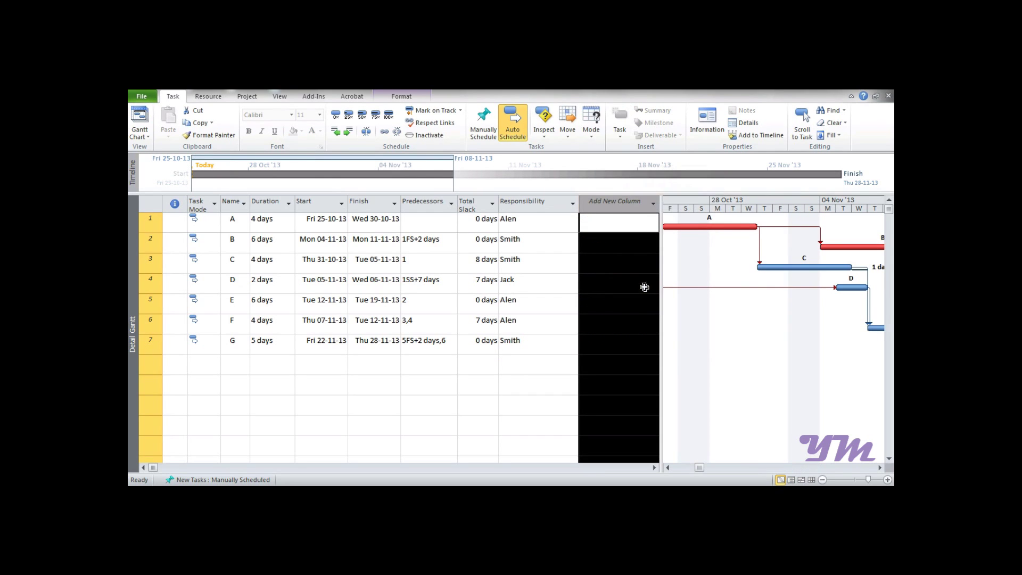
Step: Add the Text3 field as a new column after Responsibility in the task table
{"action": "left_click", "coordinate": [653, 207]}
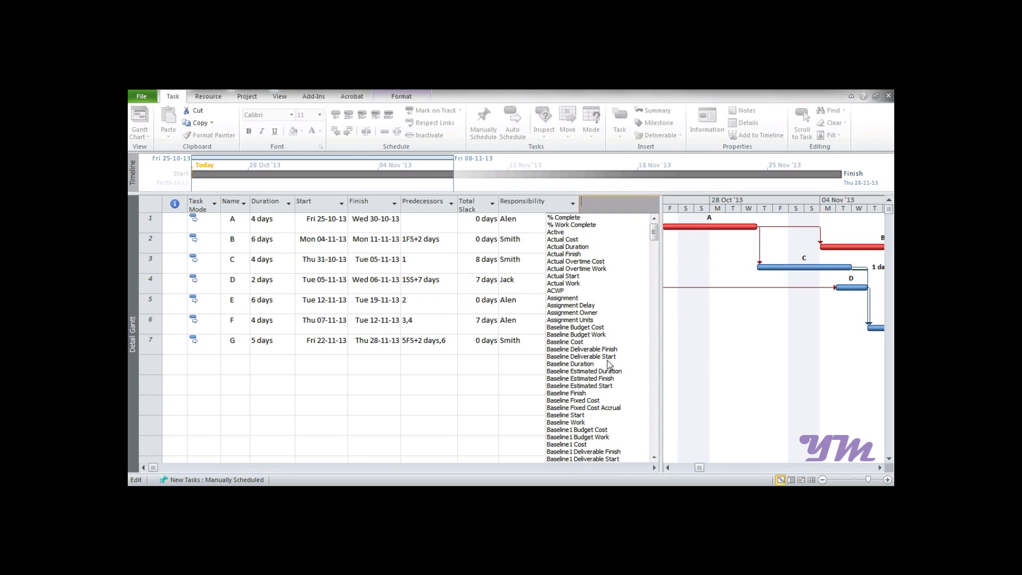
{"action": "type", "text": "task Calendar"}
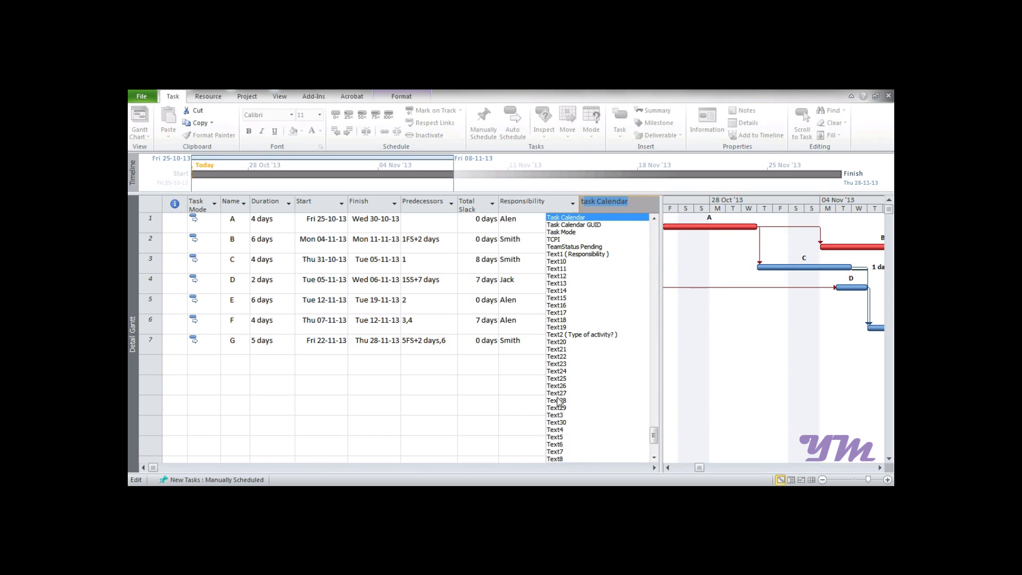
{"action": "left_click", "coordinate": [557, 415]}
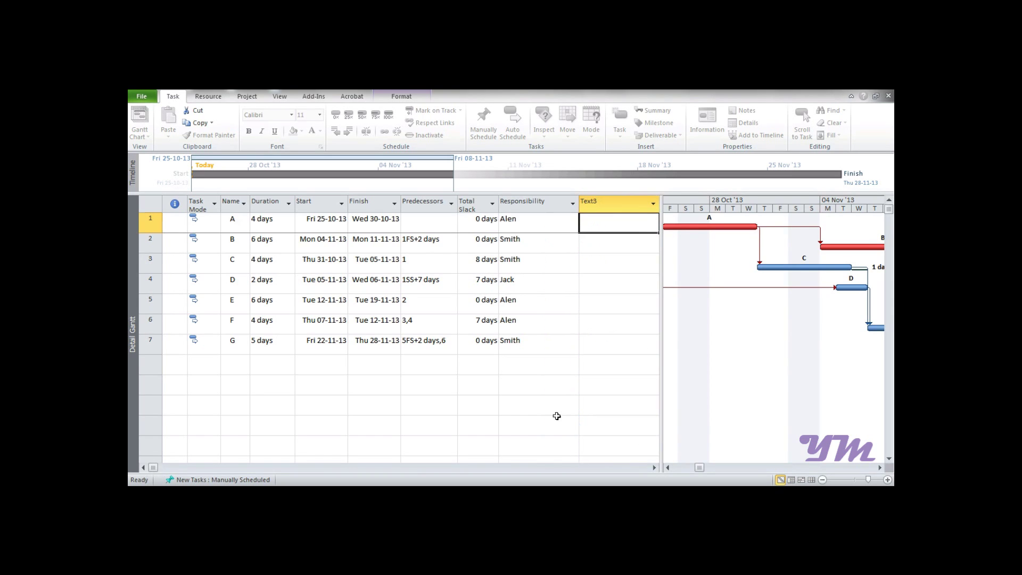
Step: Rename the Text3 custom field as New responsibility and set its custom attribute to Formula, accepting the replacement of existing data
{"action": "right_click", "coordinate": [594, 205]}
{"action": "left_click", "coordinate": [631, 345]}
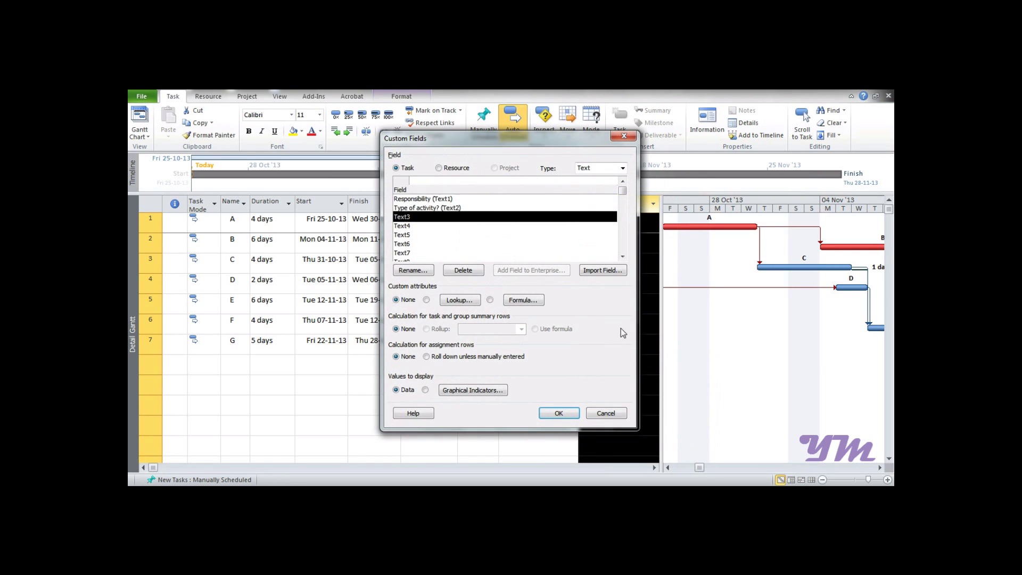
{"action": "left_click", "coordinate": [456, 180]}
{"action": "type", "text": "New res"}
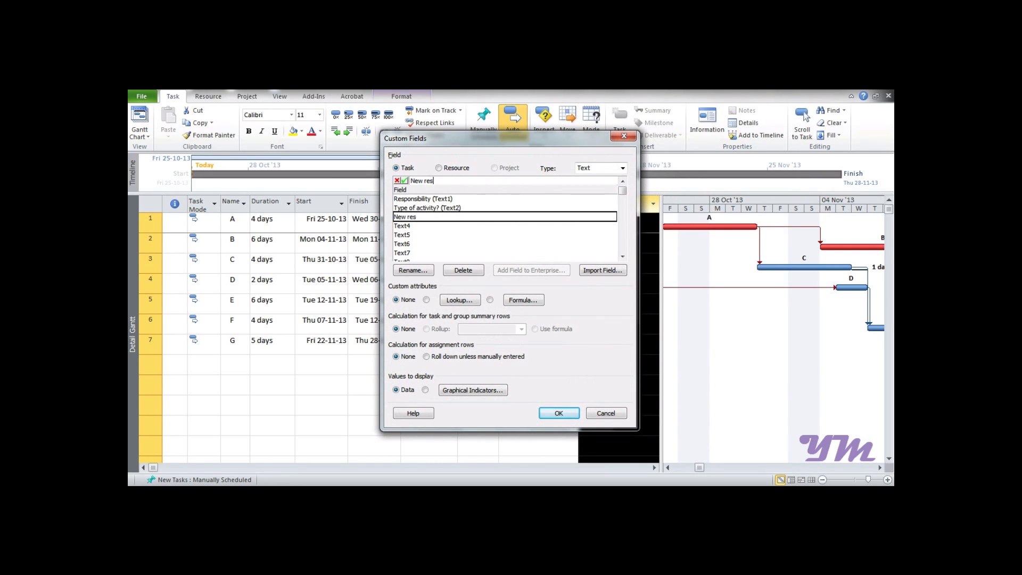
{"action": "type", "text": "ponsibility"}
{"action": "left_click", "coordinate": [490, 300]}
{"action": "left_click", "coordinate": [490, 321]}
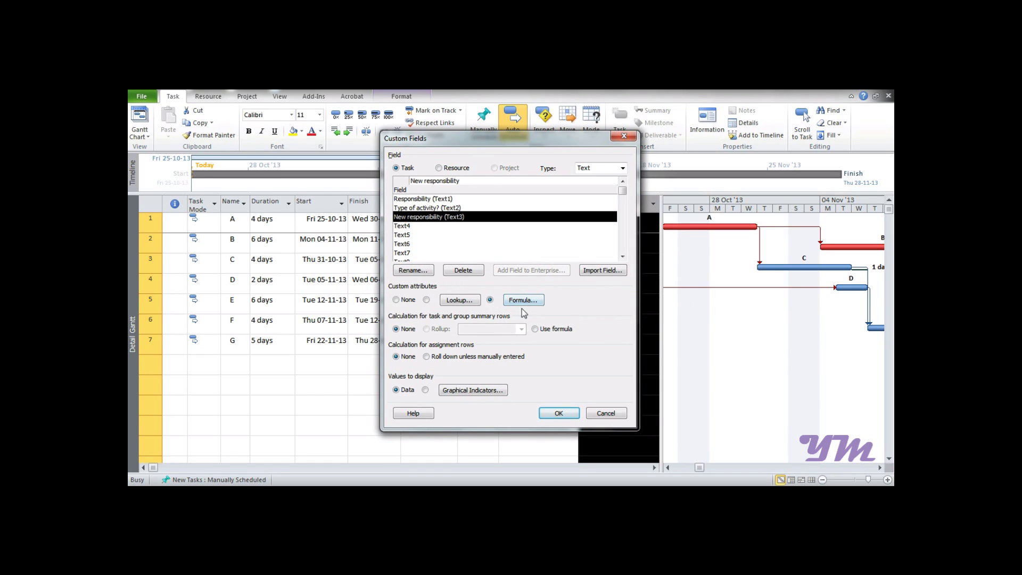
Step: Open the New responsibility formula for editing and insert the general Switch function
{"action": "left_click", "coordinate": [523, 302]}
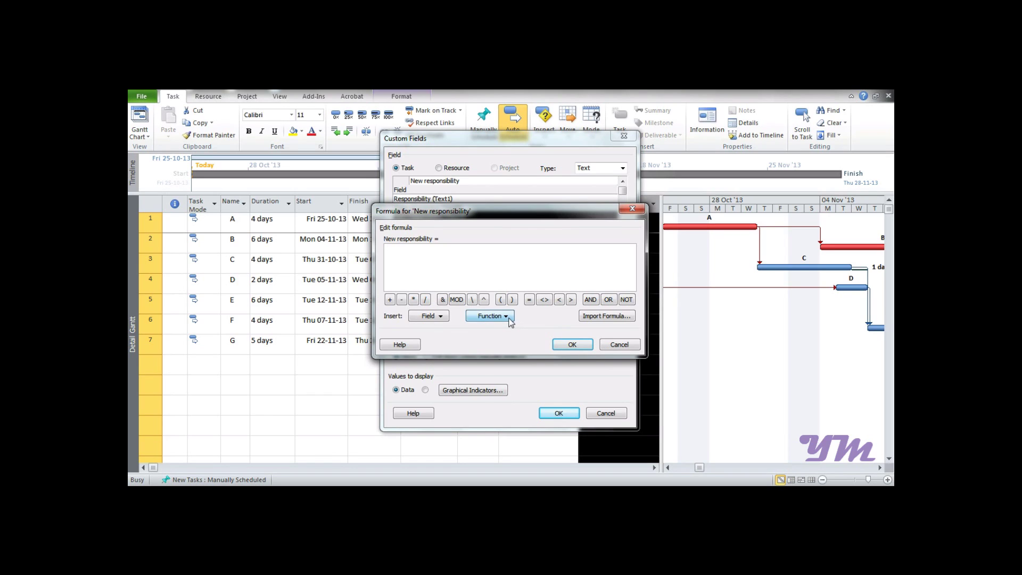
{"action": "left_click", "coordinate": [510, 317]}
{"action": "mouse_move", "coordinate": [503, 356]}
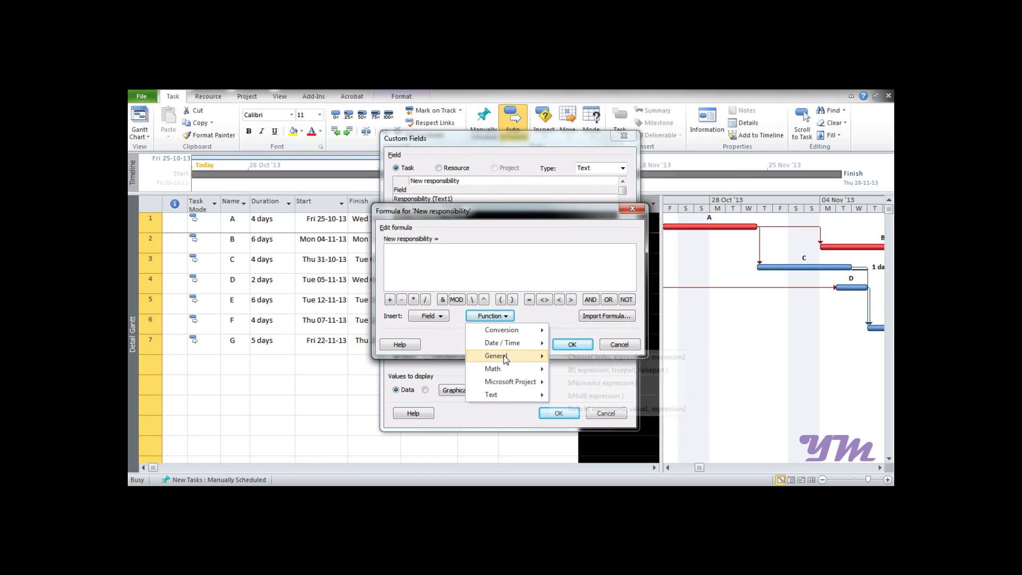
{"action": "left_click", "coordinate": [580, 409]}
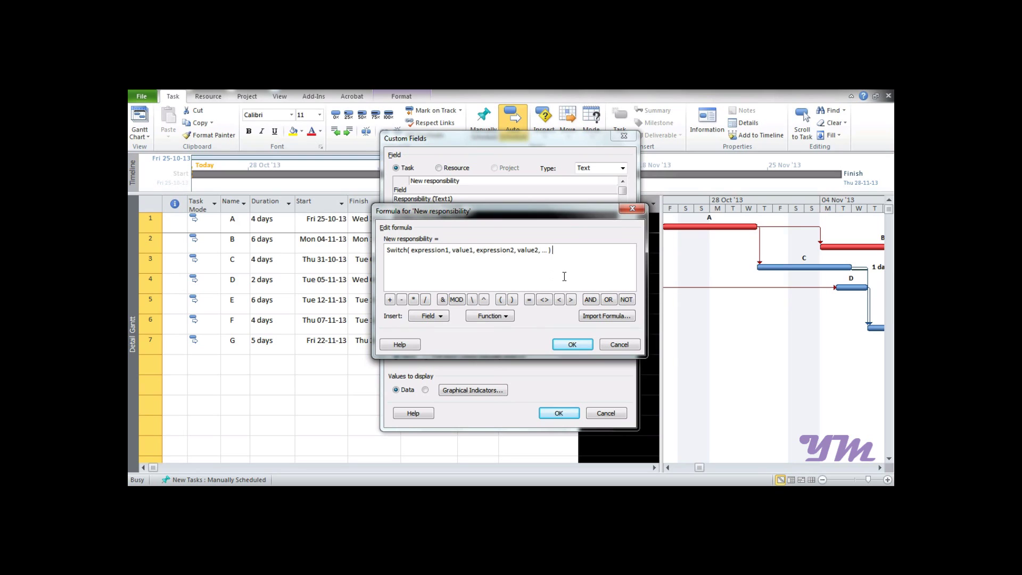
Step: Fill the first Switch pair so [Responsibility] equal to task D's person returns the noted replacement name, and delete the remaining placeholders
{"action": "left_click_drag", "start_coordinate": [409, 250], "coordinate": [448, 253]}
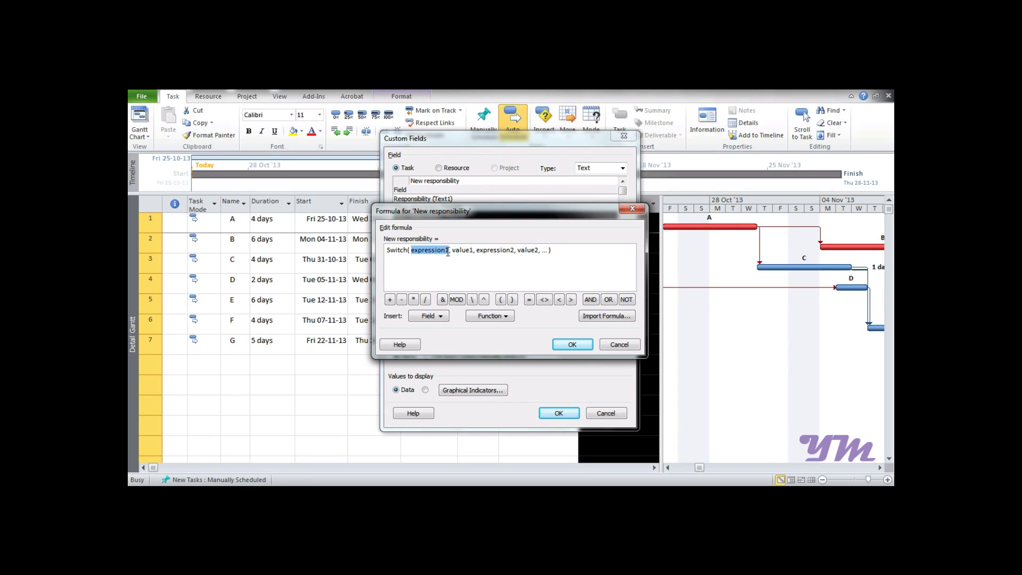
{"action": "left_click", "coordinate": [442, 318]}
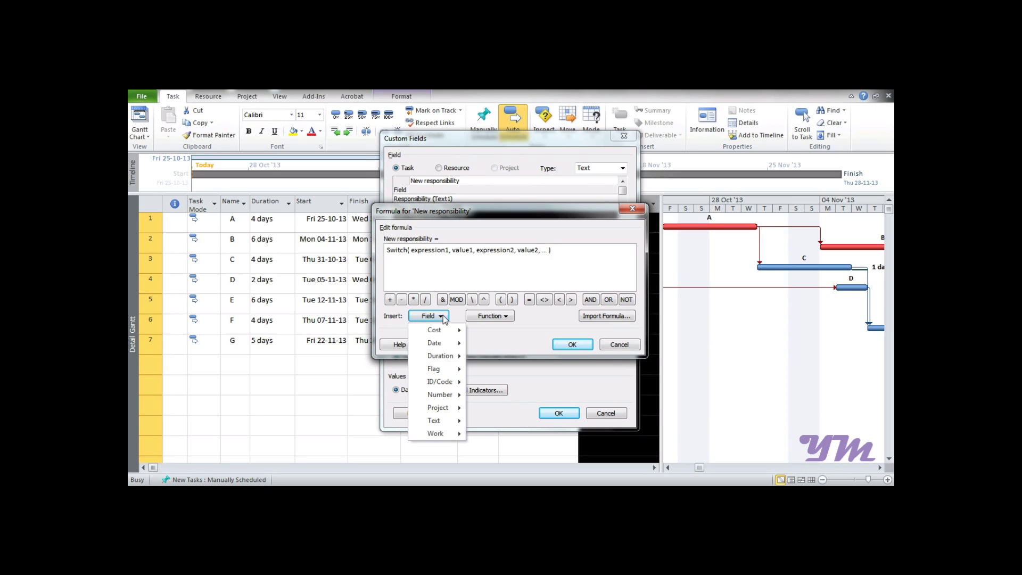
{"action": "mouse_move", "coordinate": [445, 421]}
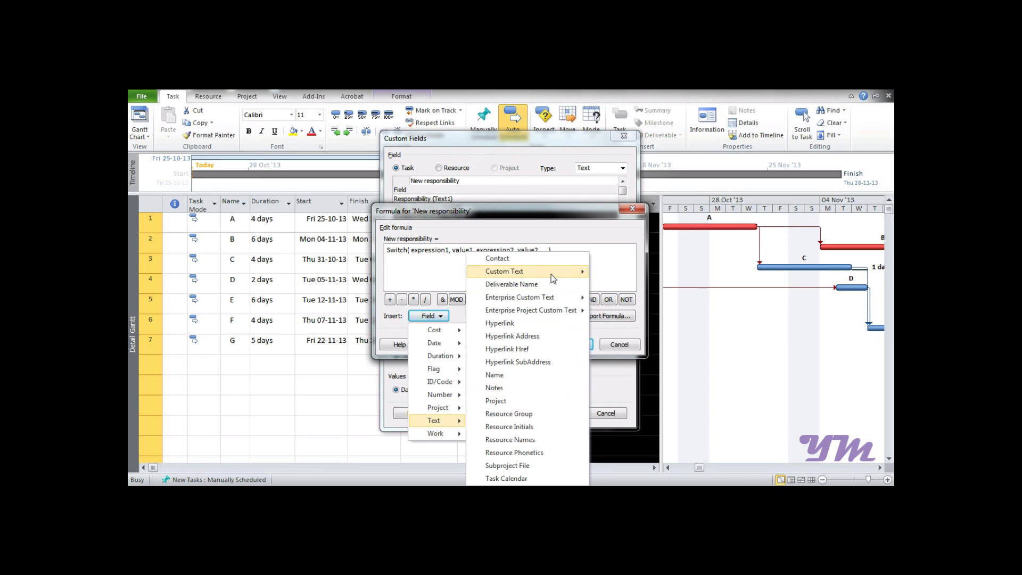
{"action": "mouse_move", "coordinate": [551, 273]}
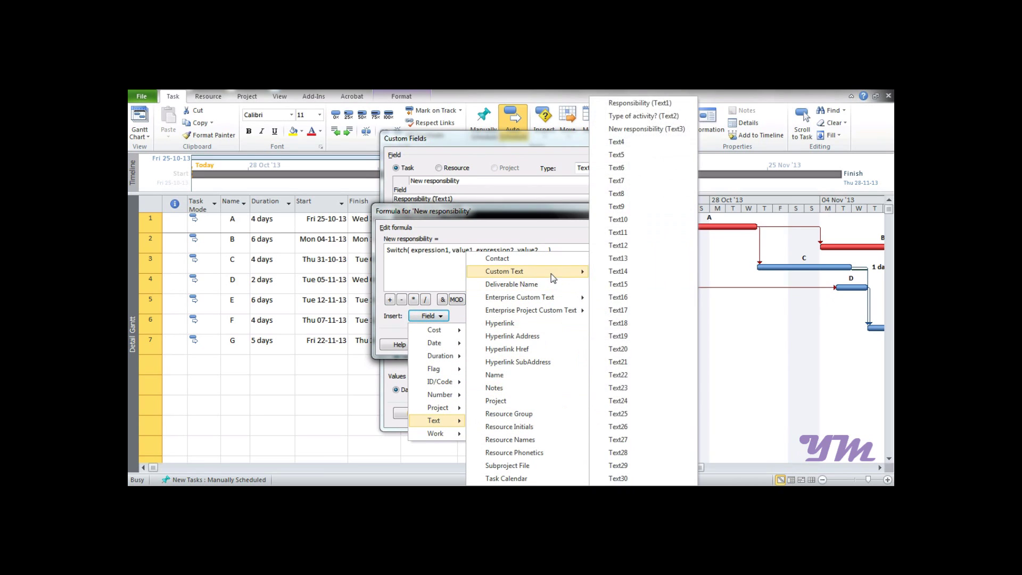
{"action": "left_click", "coordinate": [630, 106]}
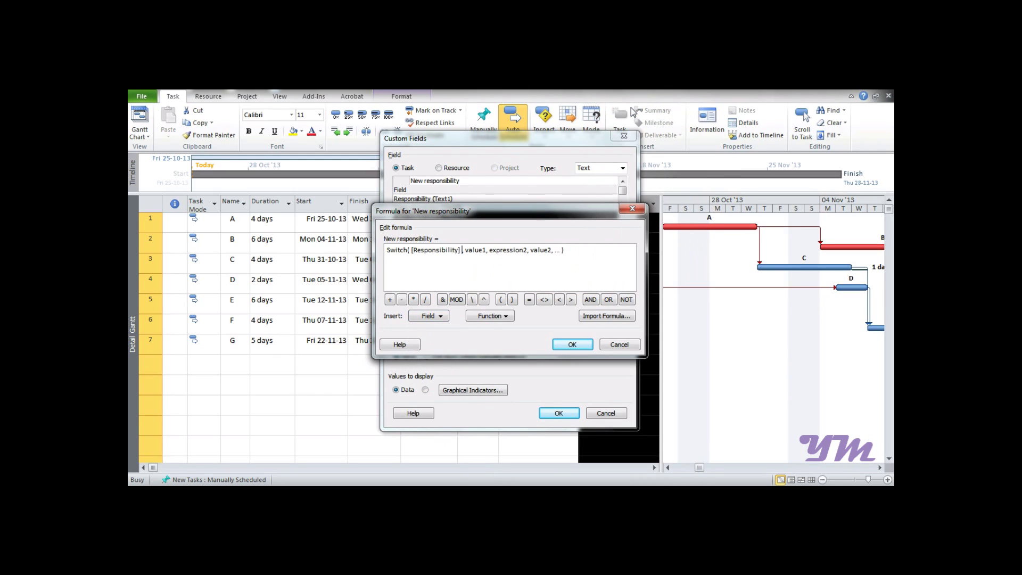
{"action": "type", "text": "=\"Jac"}
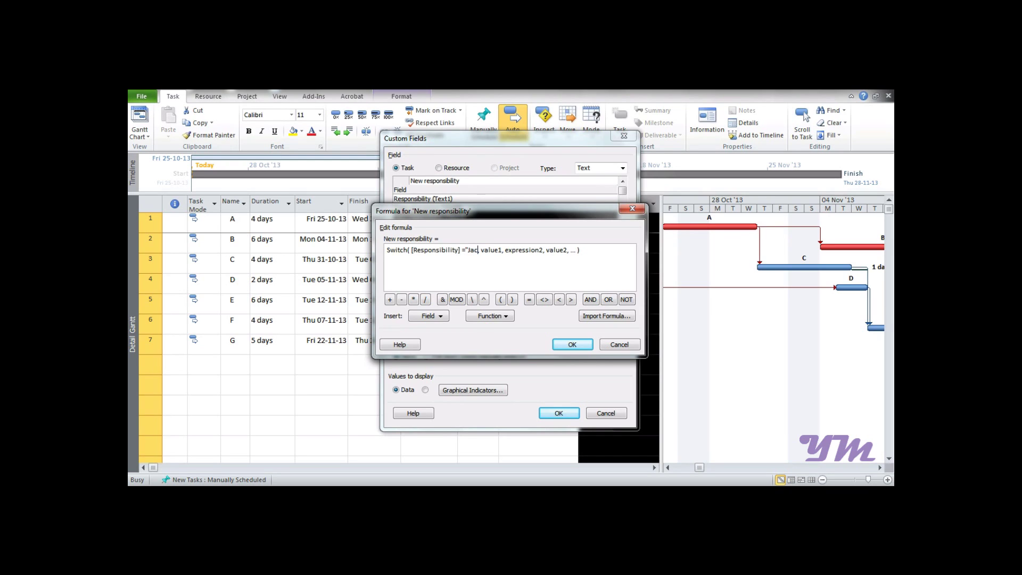
{"action": "type", "text": "k\",\"Jo"}
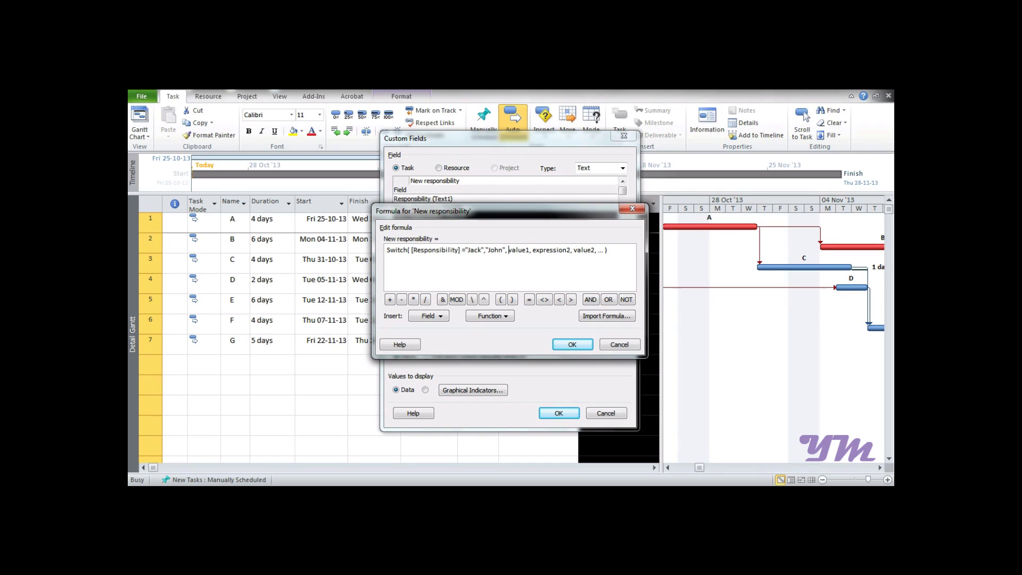
{"action": "key", "text": "ctrl+shift+Right"}
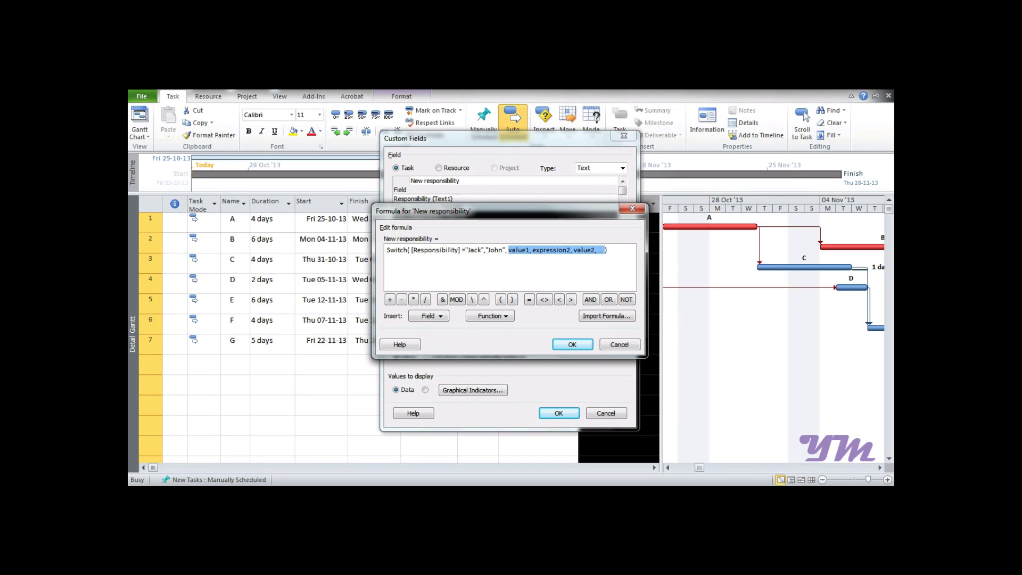
{"action": "key", "text": "Delete"}
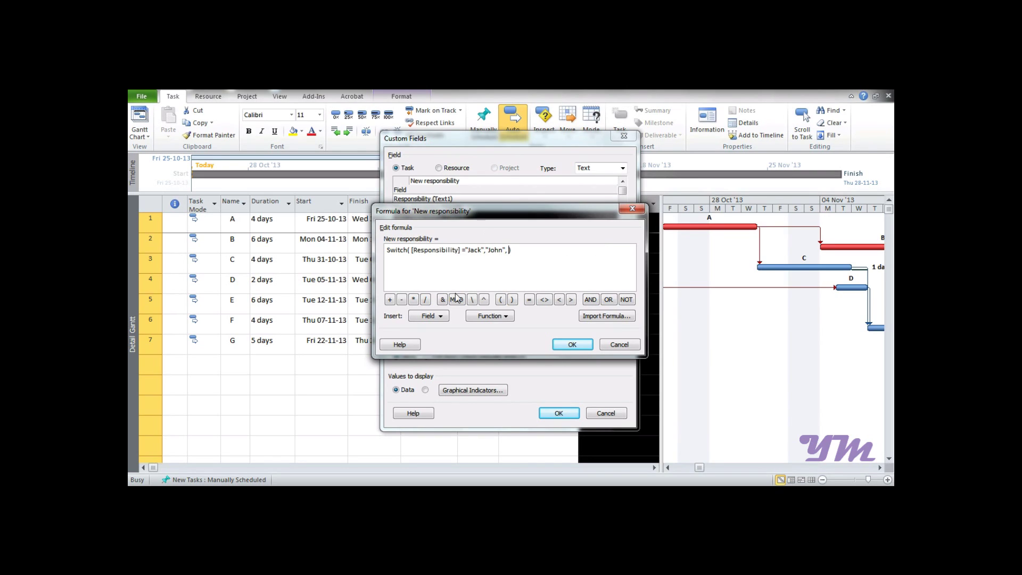
Step: Add a second Switch pair that returns the noted replacement name when [Responsibility] equals the person assigned to task A
{"action": "left_click", "coordinate": [445, 317]}
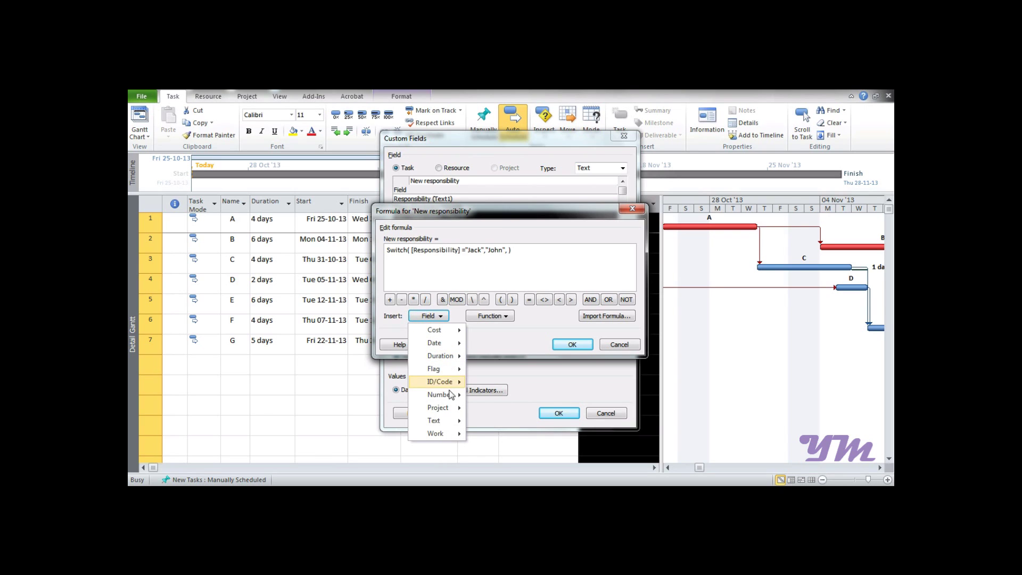
{"action": "mouse_move", "coordinate": [452, 420]}
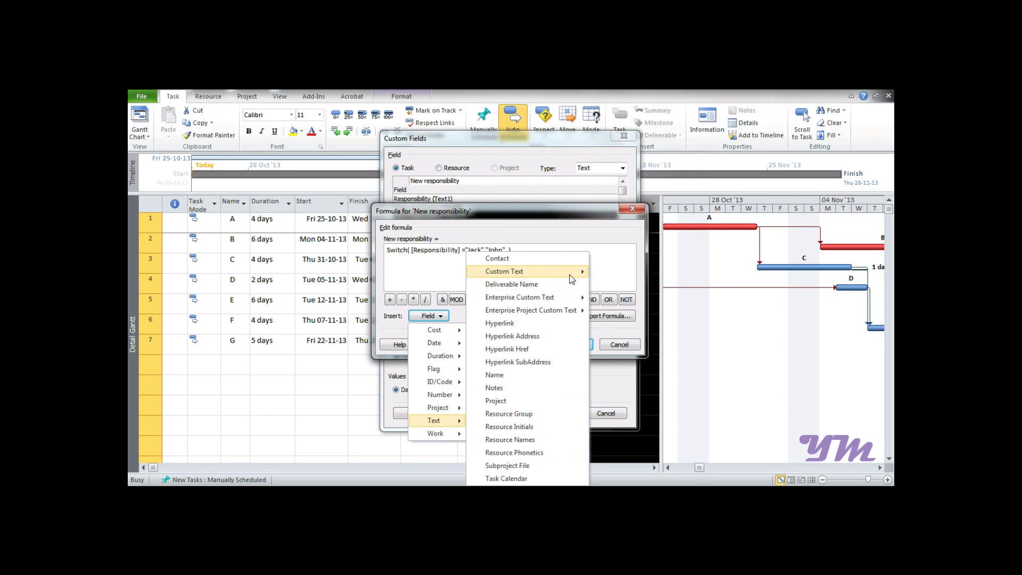
{"action": "mouse_move", "coordinate": [564, 271]}
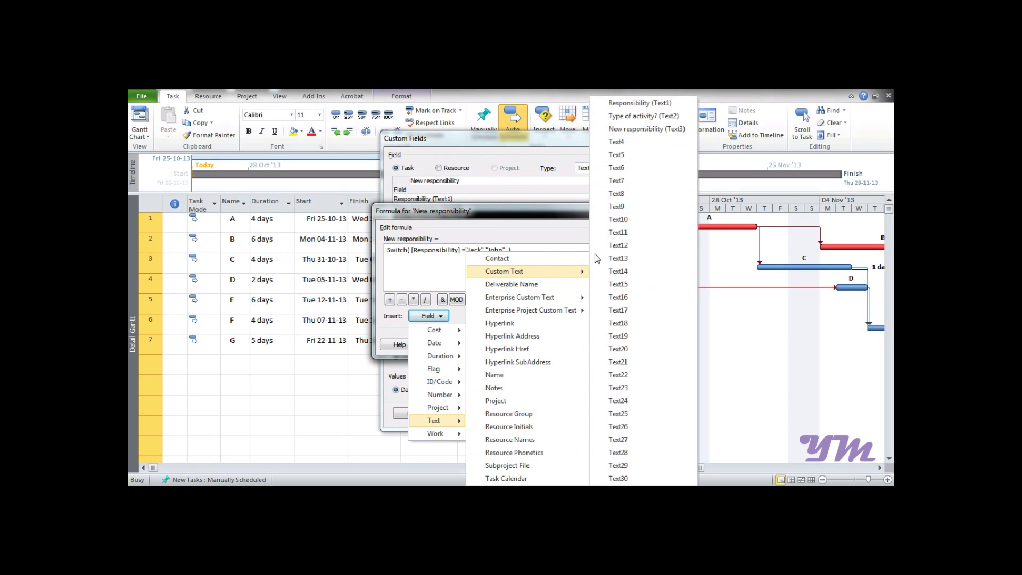
{"action": "left_click", "coordinate": [639, 103]}
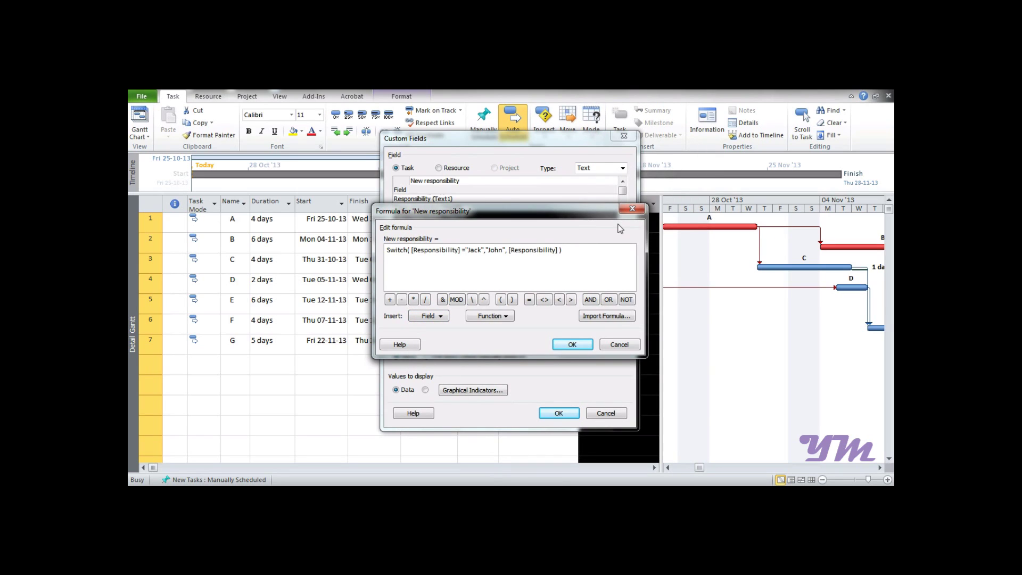
{"action": "type", "text": "=\"Alne\")"}
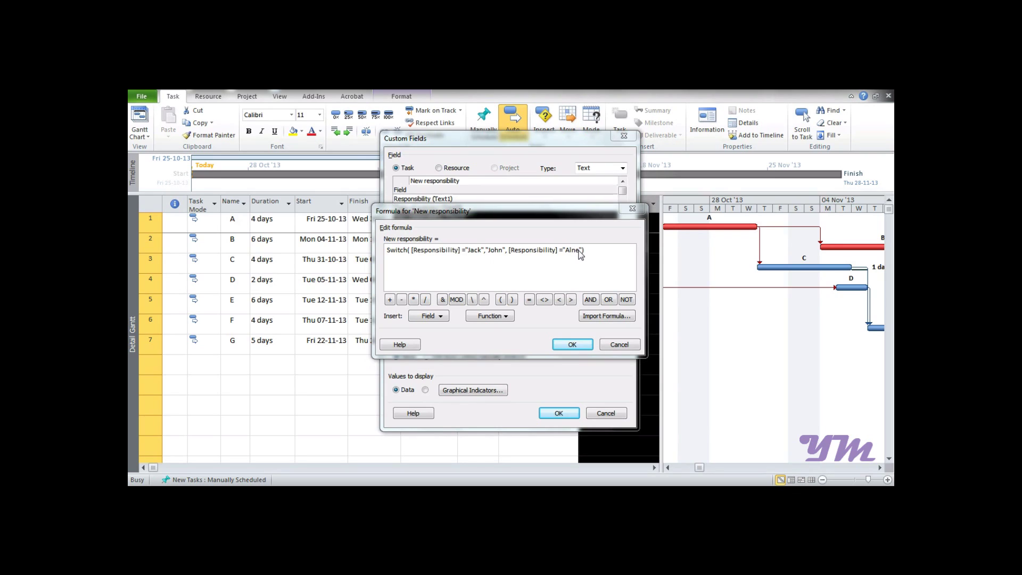
{"action": "left_click", "coordinate": [579, 252]}
{"action": "key", "text": "BackSpace"}
{"action": "key", "text": "BackSpace"}
{"action": "type", "text": "en\""}
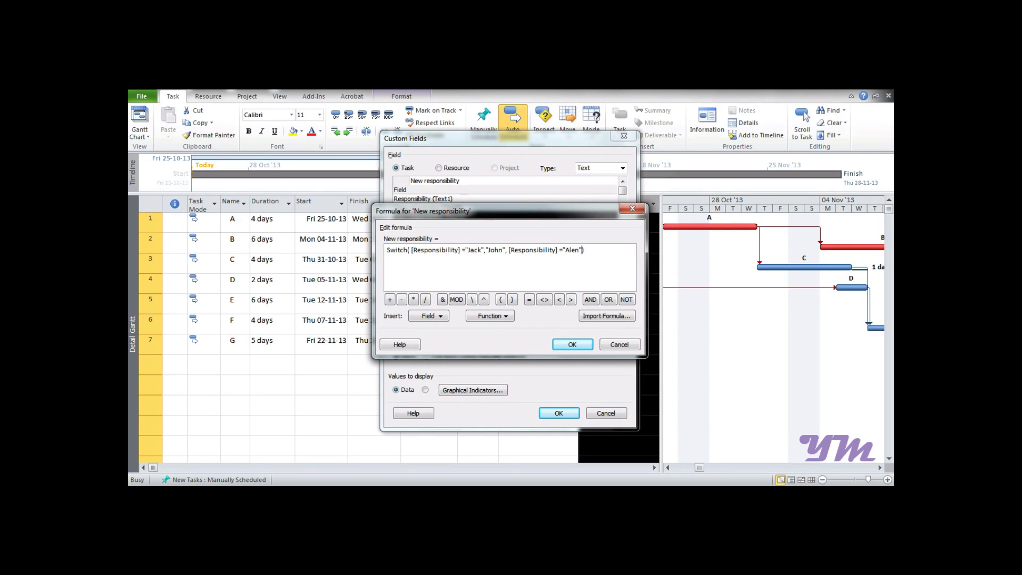
{"action": "type", "text": ",\"David\","}
Step: Check the replacement notes in Notepad and add a third Switch pair returning [Responsibility] itself when it equals task B's person
{"action": "key", "text": "alt+Tab"}
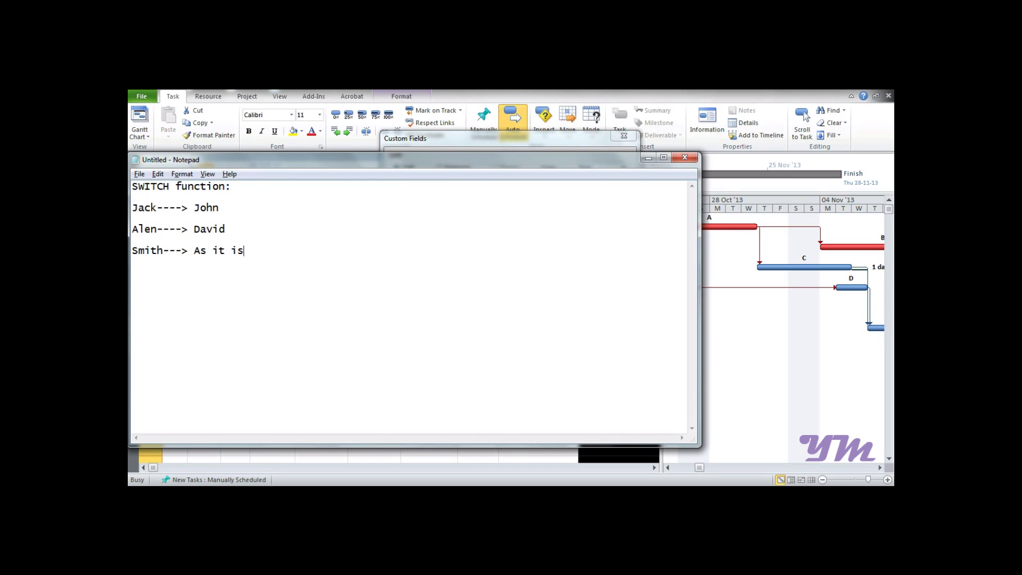
{"action": "key", "text": "alt+Tab"}
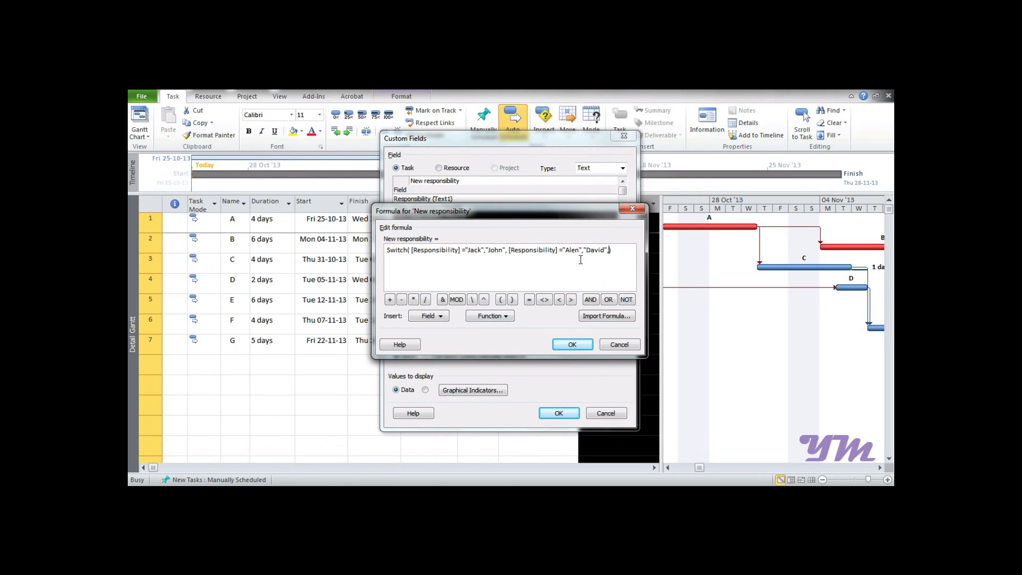
{"action": "left_click", "coordinate": [428, 316]}
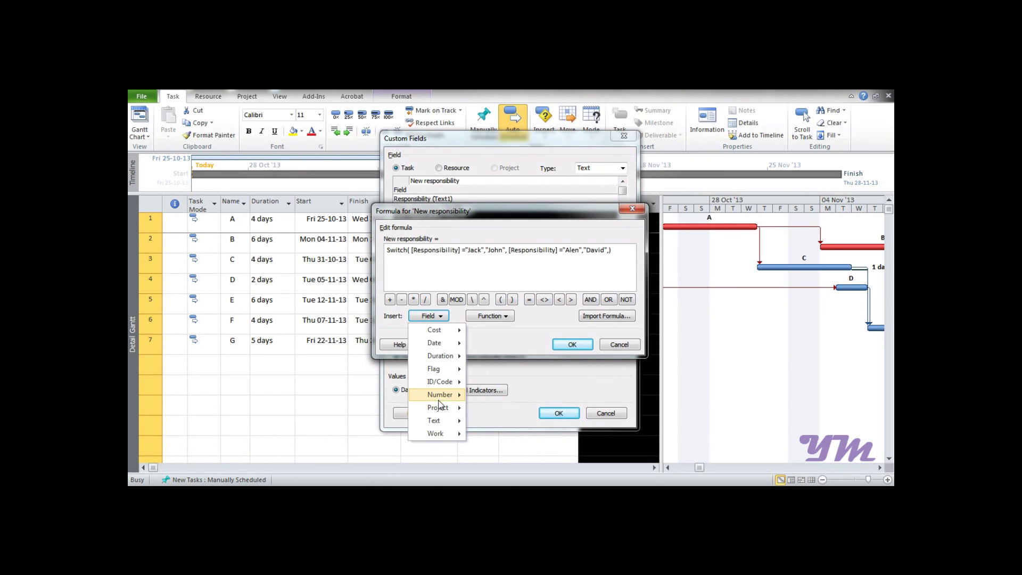
{"action": "mouse_move", "coordinate": [442, 422]}
{"action": "mouse_move", "coordinate": [527, 271]}
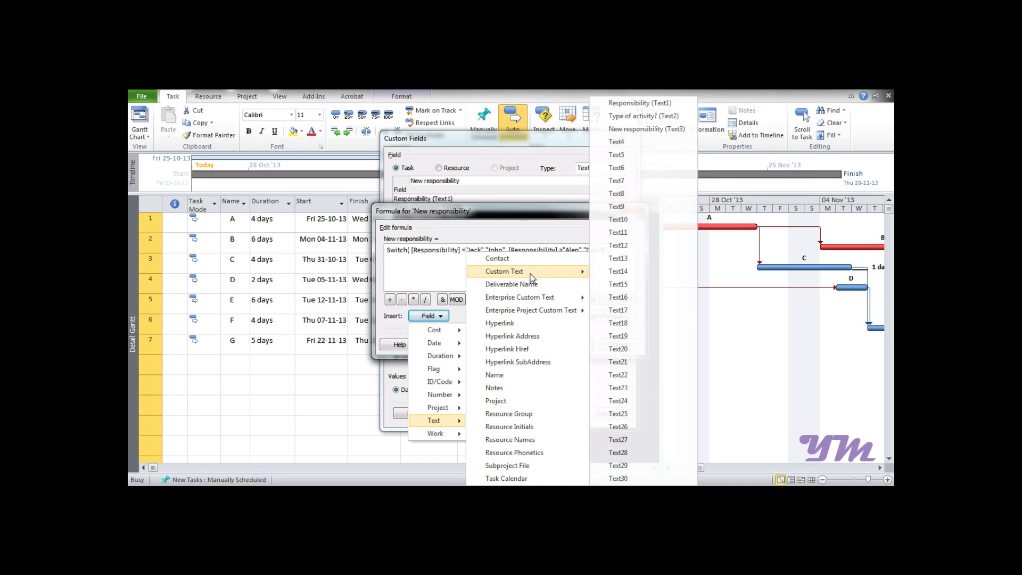
{"action": "left_click", "coordinate": [638, 103]}
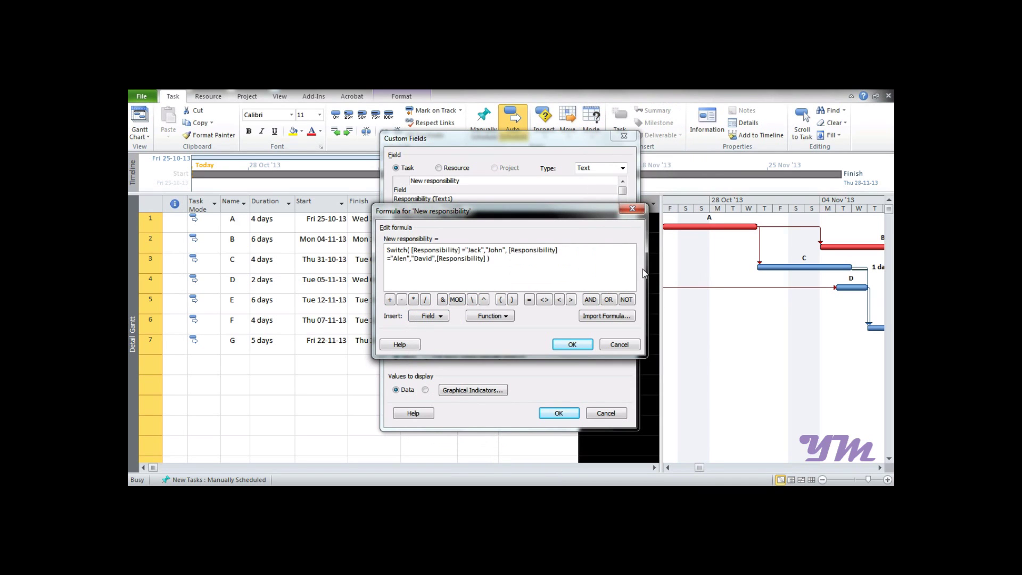
{"action": "type", "text": "="}
{"action": "type", "text": "\"Smith"}
{"action": "type", "text": "\""}
{"action": "left_click", "coordinate": [440, 317]}
{"action": "mouse_move", "coordinate": [434, 420]}
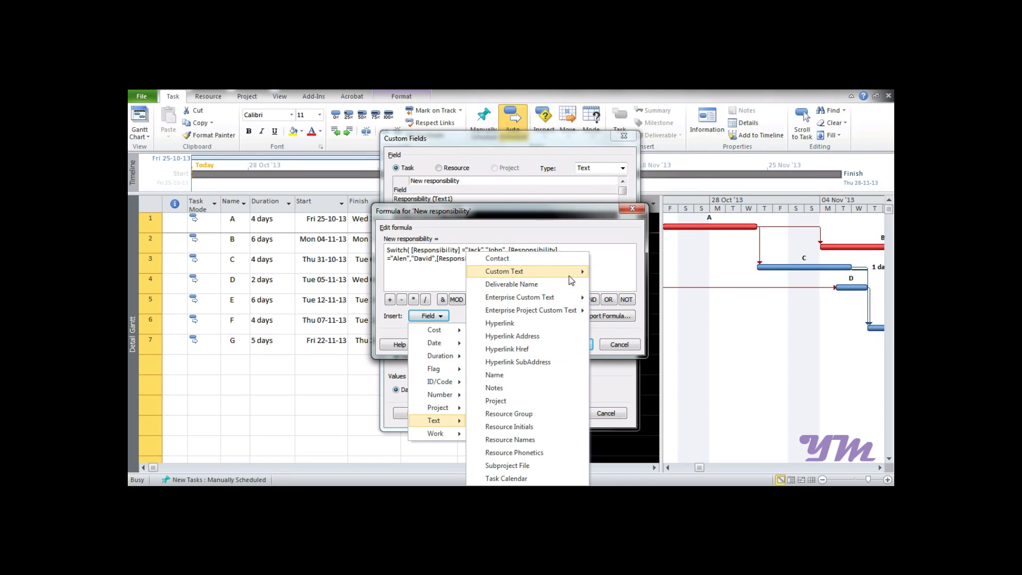
{"action": "mouse_move", "coordinate": [571, 274]}
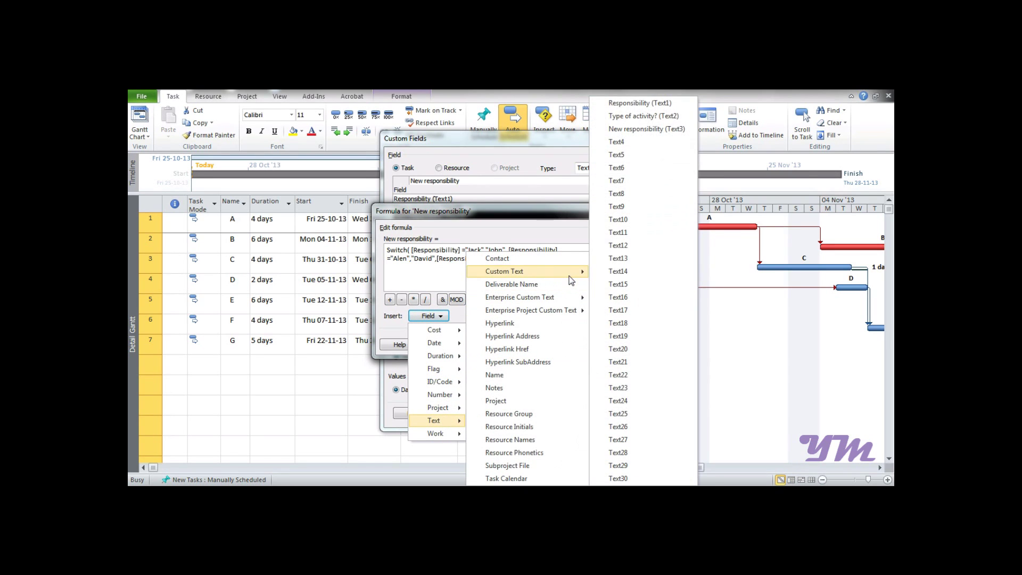
{"action": "left_click", "coordinate": [639, 103]}
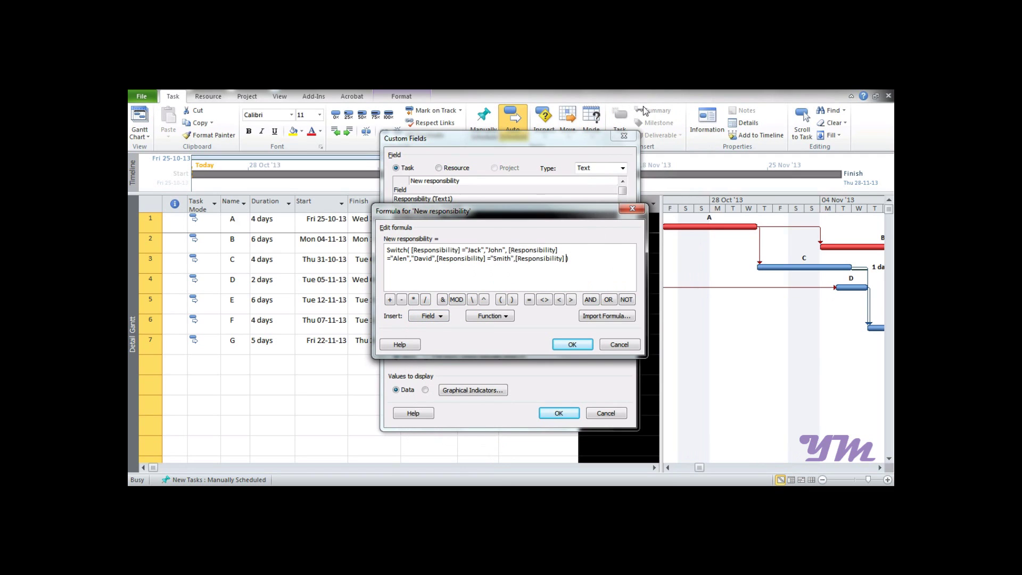
Step: Apply the Switch formula to the New responsibility field and check task A's value against its Responsibility entry
{"action": "left_click", "coordinate": [586, 349]}
{"action": "left_click", "coordinate": [503, 325]}
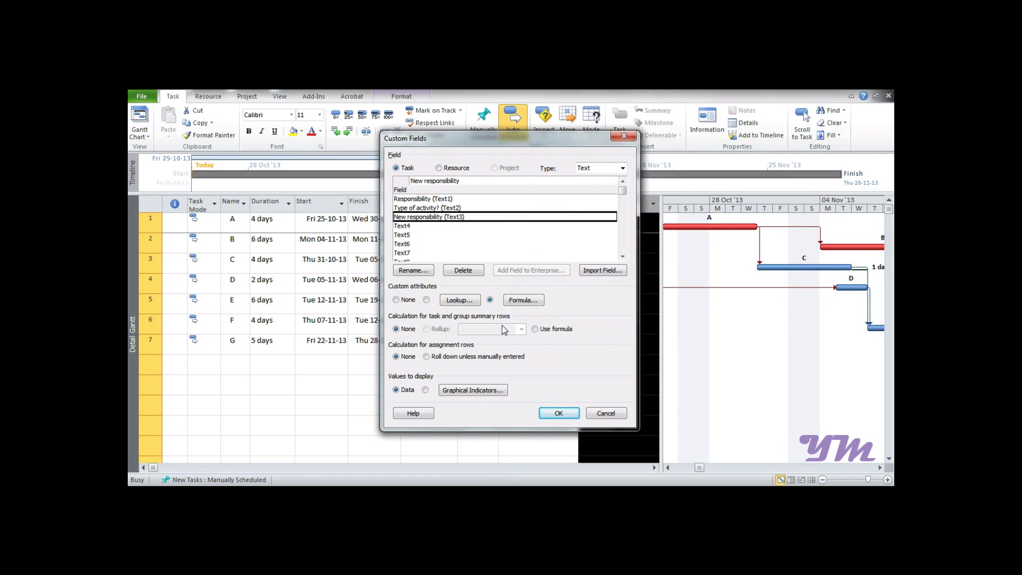
{"action": "left_click", "coordinate": [555, 411]}
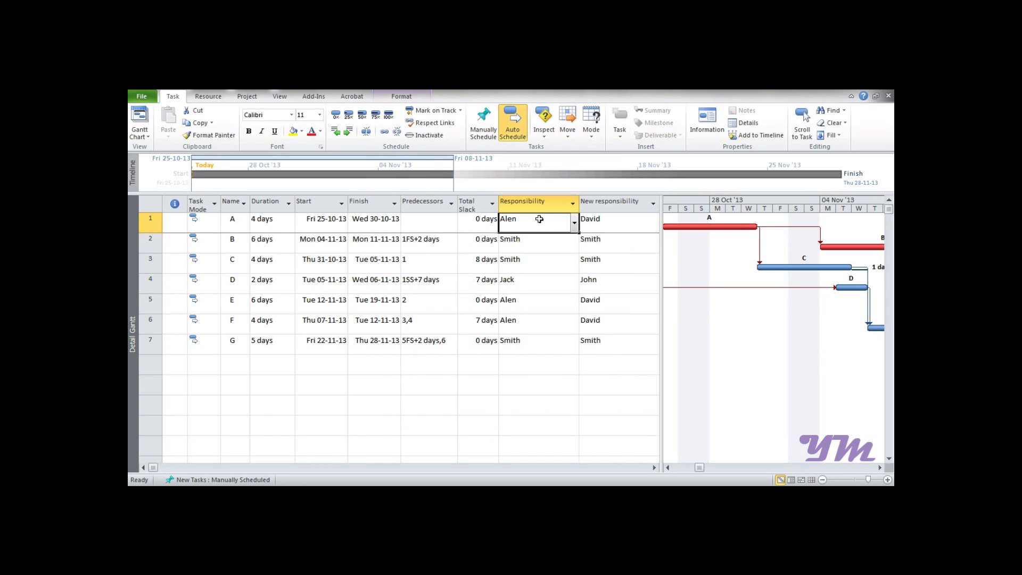
{"action": "left_click", "coordinate": [602, 224]}
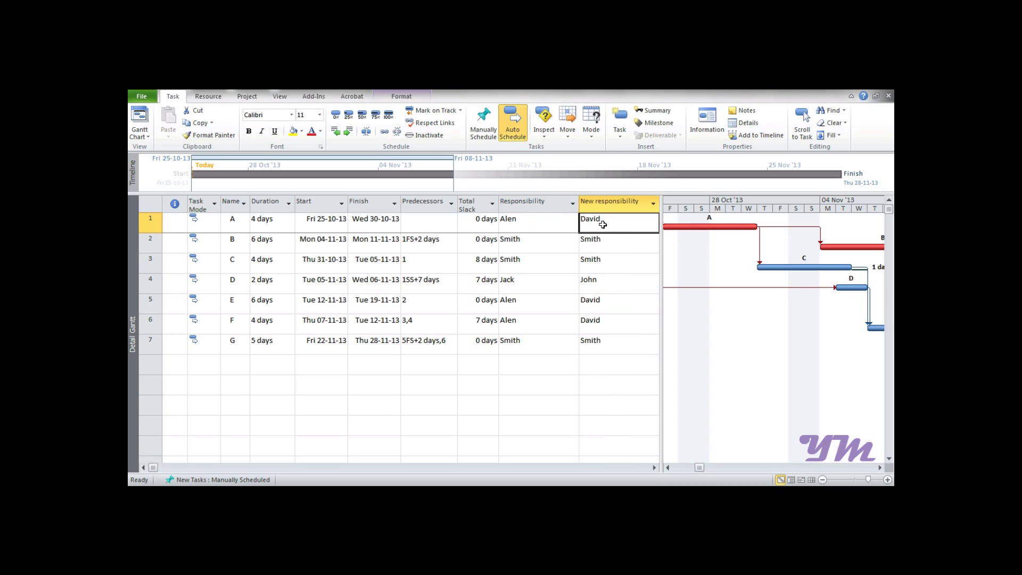
Step: Compare the Responsibility and New responsibility values of tasks B, C, D and E
{"action": "left_click_drag", "start_coordinate": [543, 244], "coordinate": [610, 266]}
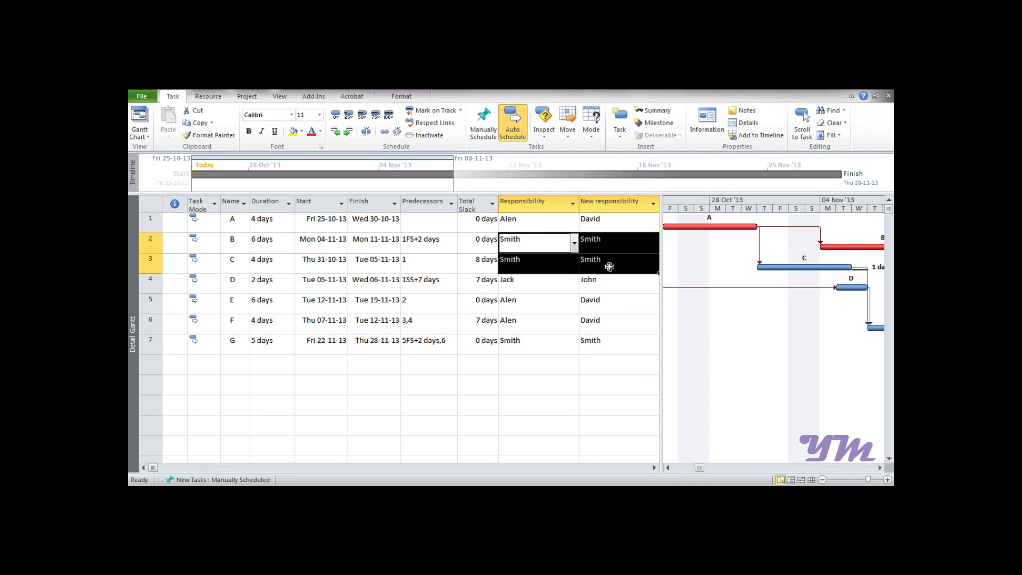
{"action": "left_click", "coordinate": [532, 284]}
{"action": "left_click", "coordinate": [593, 287]}
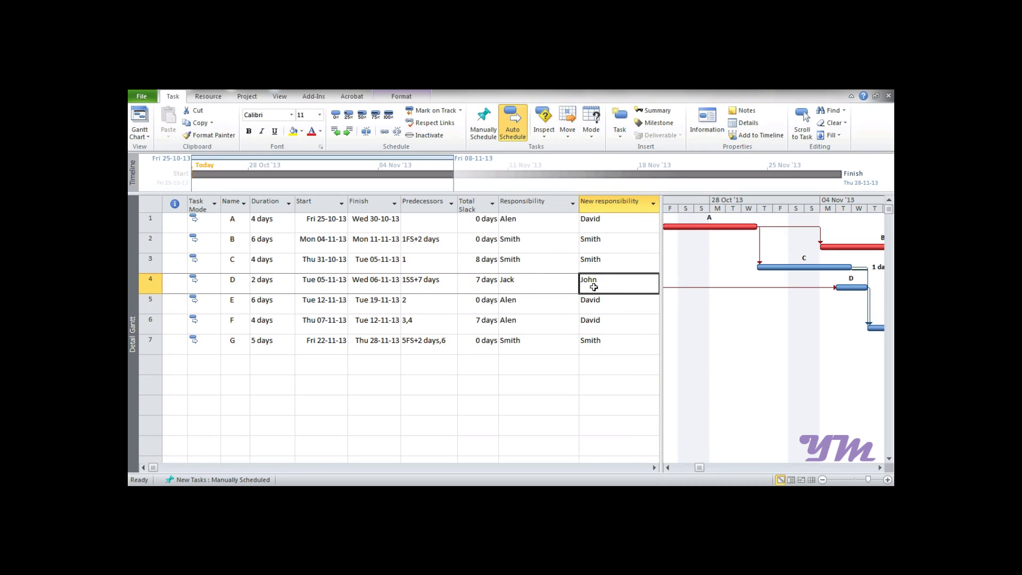
{"action": "left_click", "coordinate": [547, 310]}
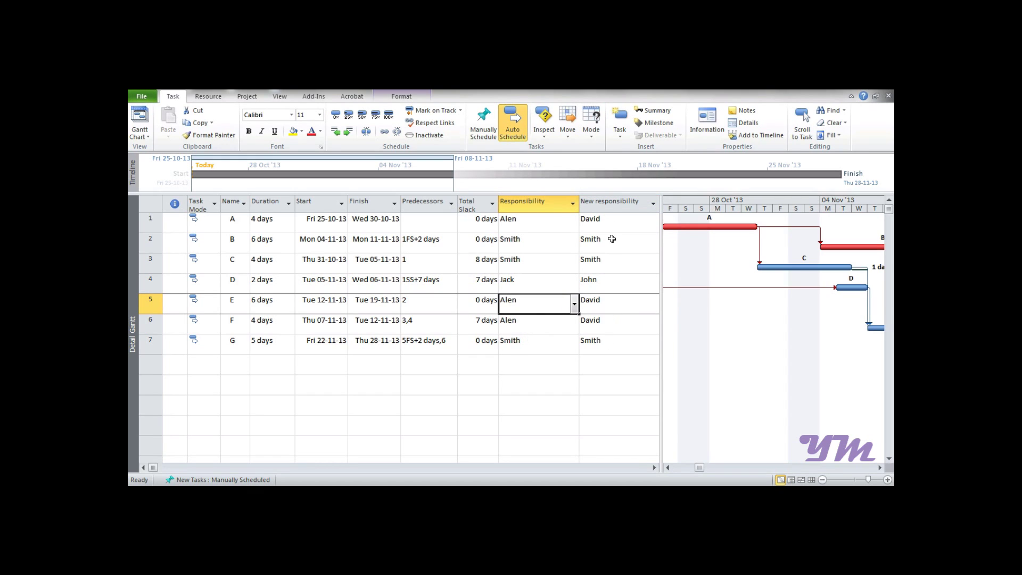
Step: Edit the New responsibility formula so its second Switch pair returns an empty text string instead of a replacement name, and apply it
{"action": "right_click", "coordinate": [612, 205]}
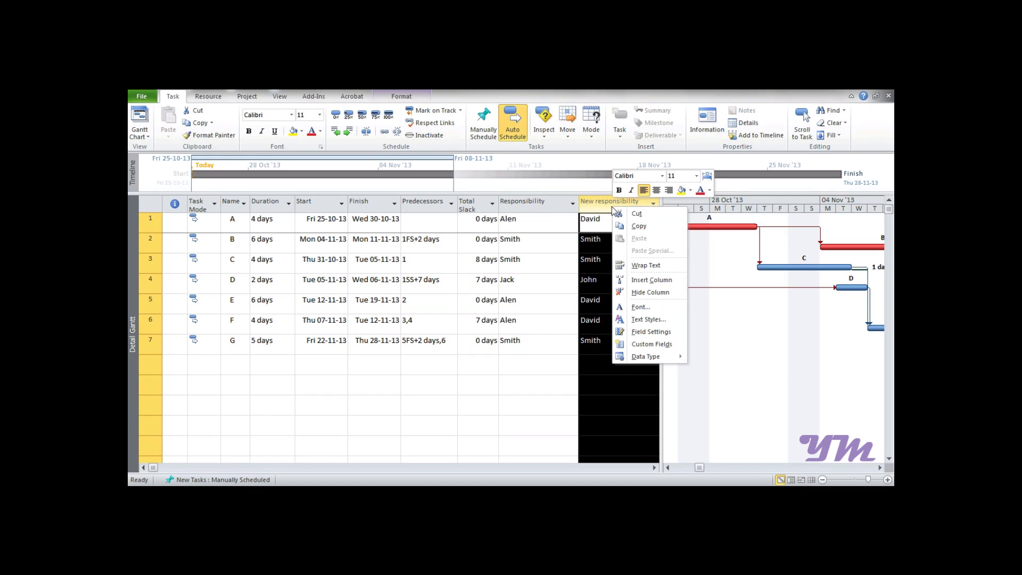
{"action": "left_click", "coordinate": [630, 347]}
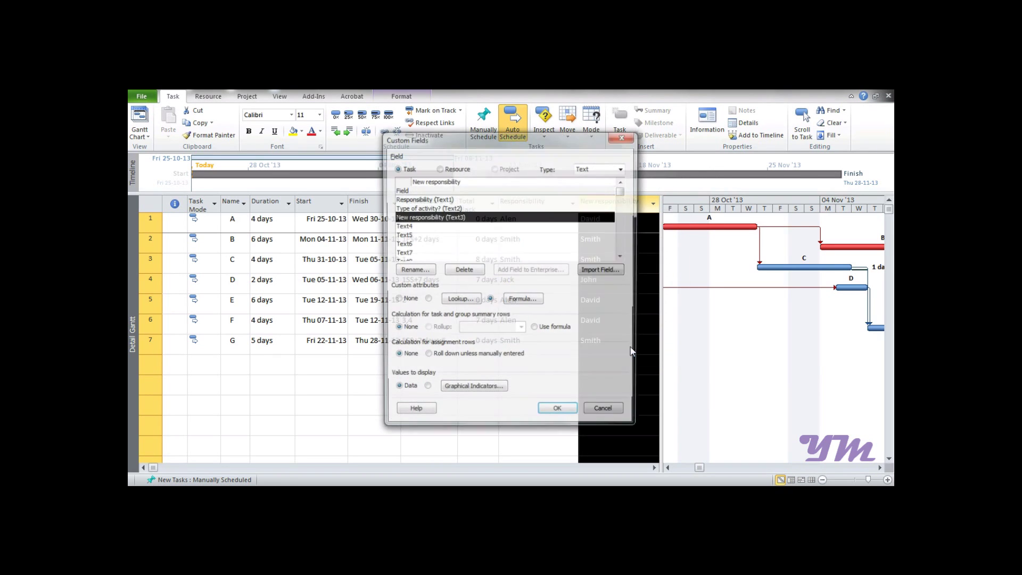
{"action": "left_click", "coordinate": [521, 300]}
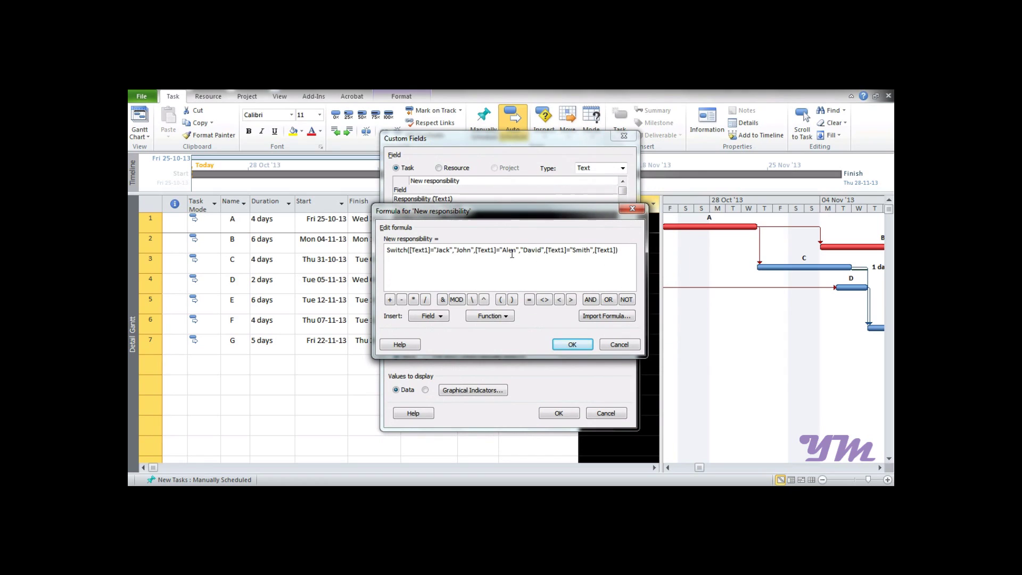
{"action": "left_click_drag", "start_coordinate": [523, 251], "coordinate": [543, 254]}
{"action": "key", "text": "BackSpace"}
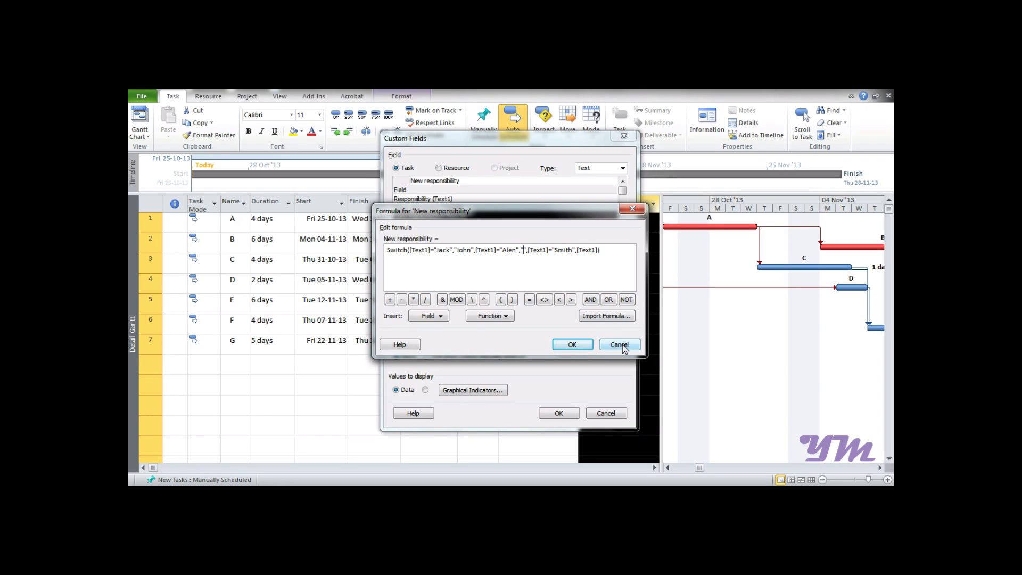
{"action": "left_click", "coordinate": [583, 347]}
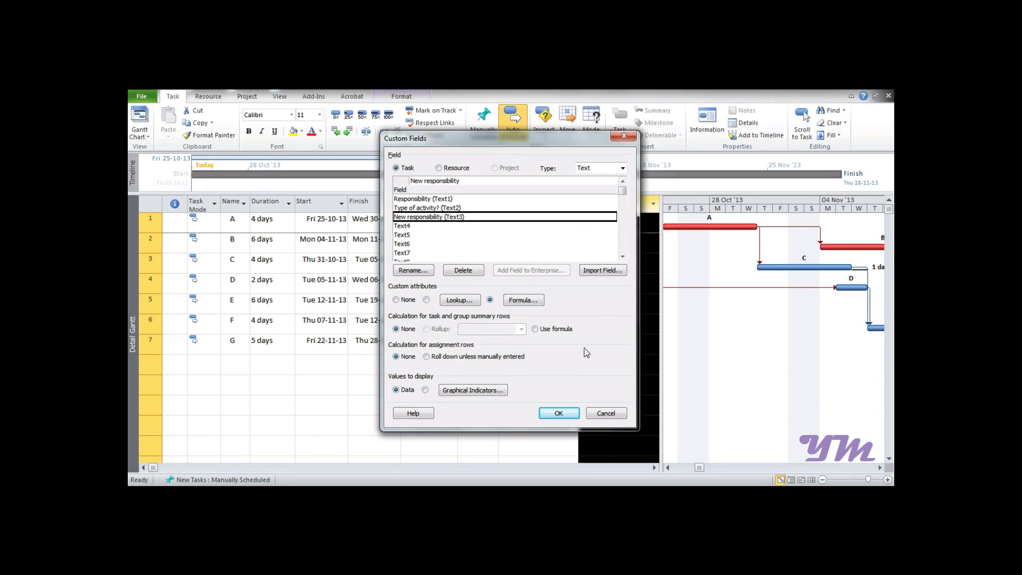
{"action": "left_click", "coordinate": [554, 413]}
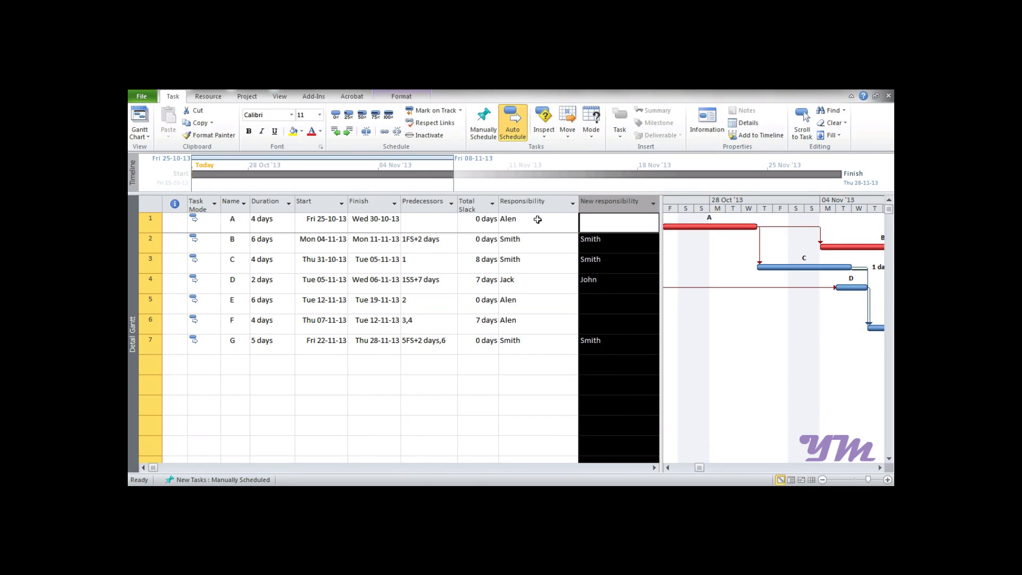
Step: Check the New responsibility values of tasks A, E and F against the edited formula
{"action": "left_click", "coordinate": [639, 219]}
{"action": "left_click", "coordinate": [623, 300]}
{"action": "left_click", "coordinate": [620, 323]}
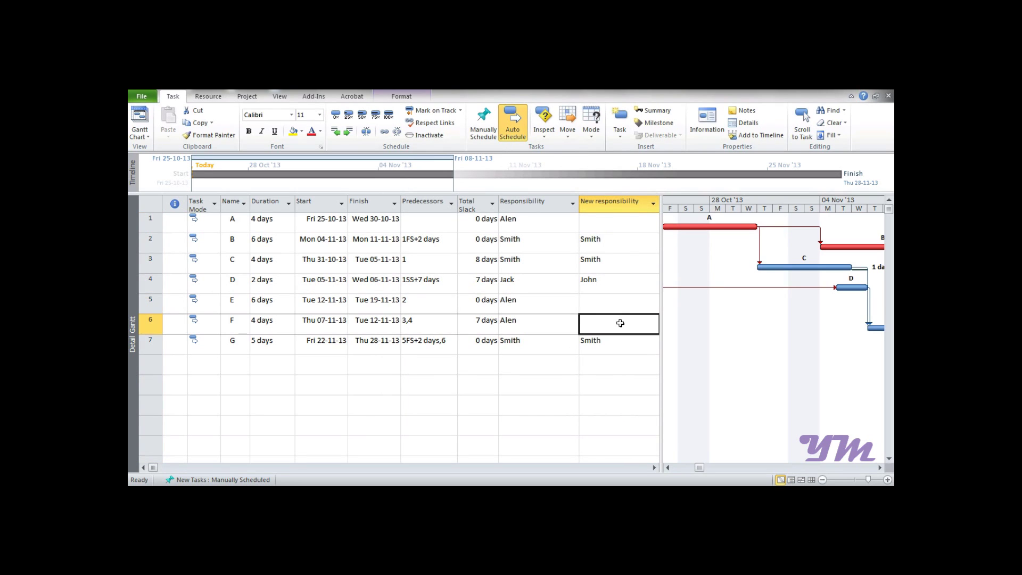